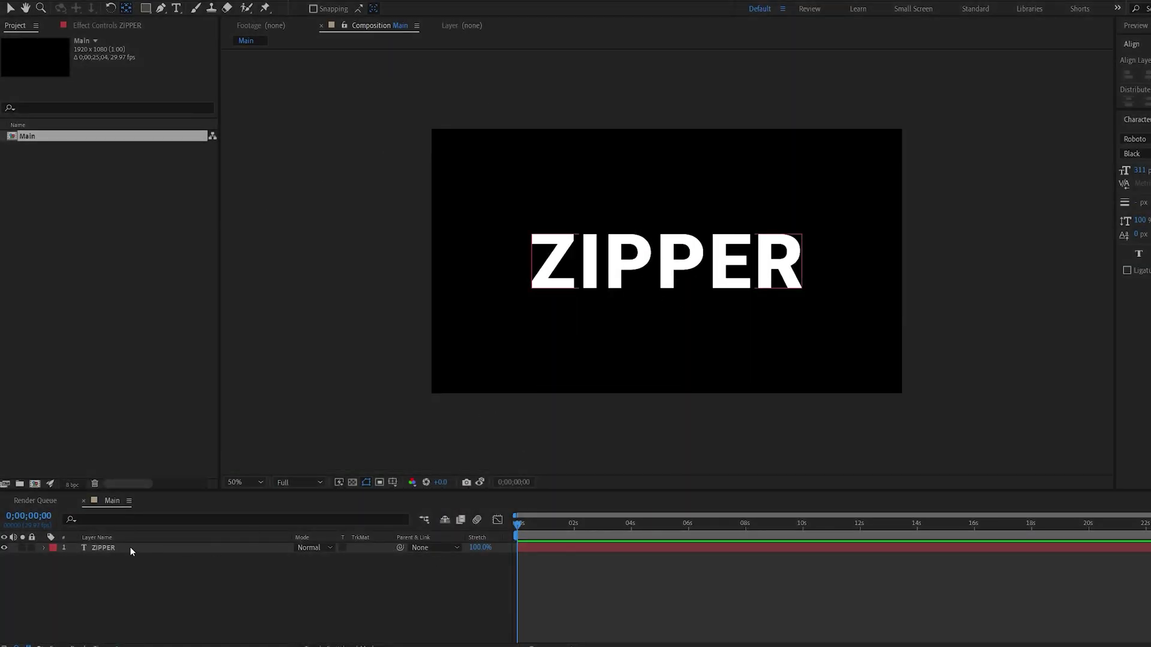
Add a new solid named Mask and hide it
{"action": "left_click", "coordinate": [131, 547]}
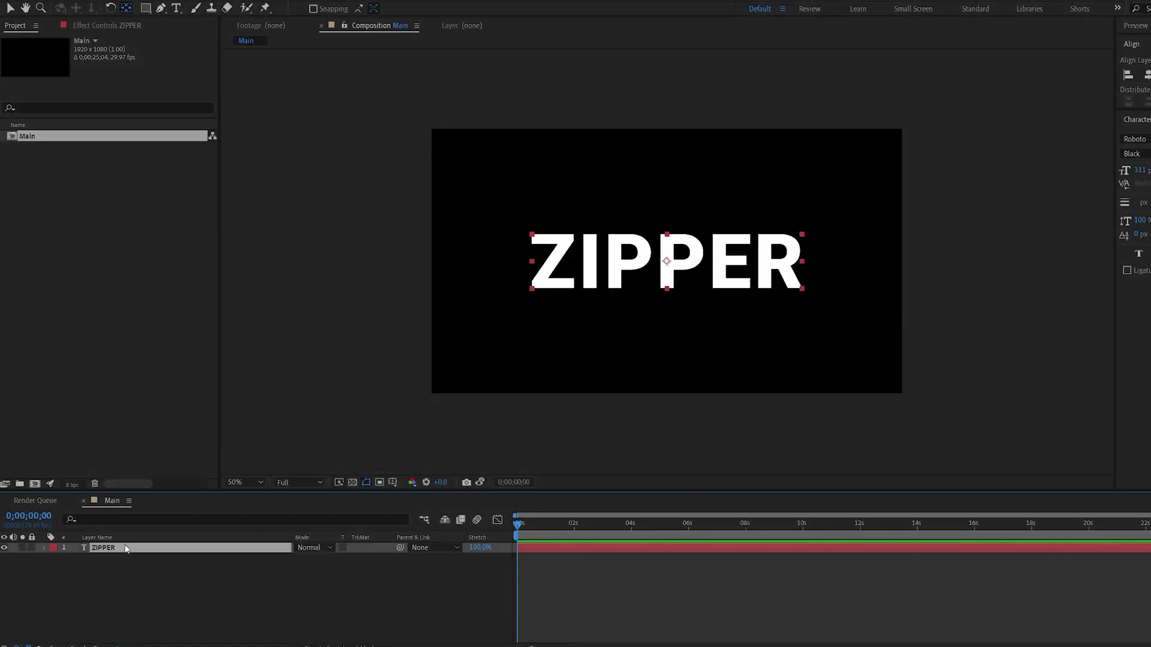
{"action": "left_click", "coordinate": [326, 623]}
{"action": "right_click", "coordinate": [441, 581]}
{"action": "mouse_move", "coordinate": [480, 456]}
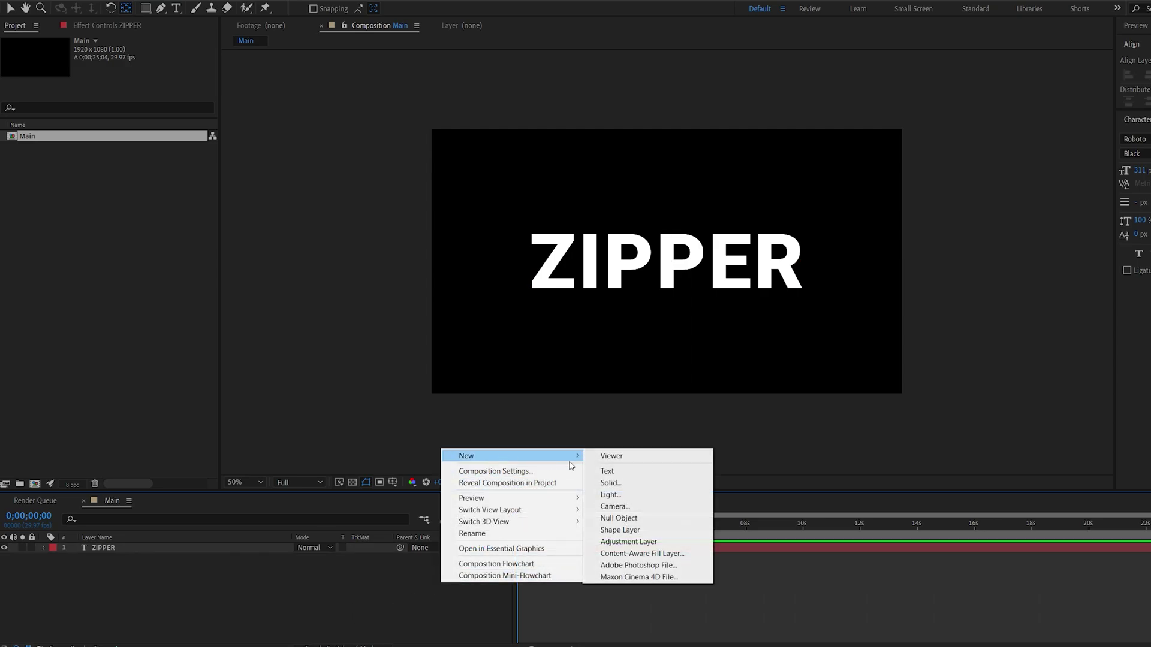
{"action": "left_click", "coordinate": [629, 485]}
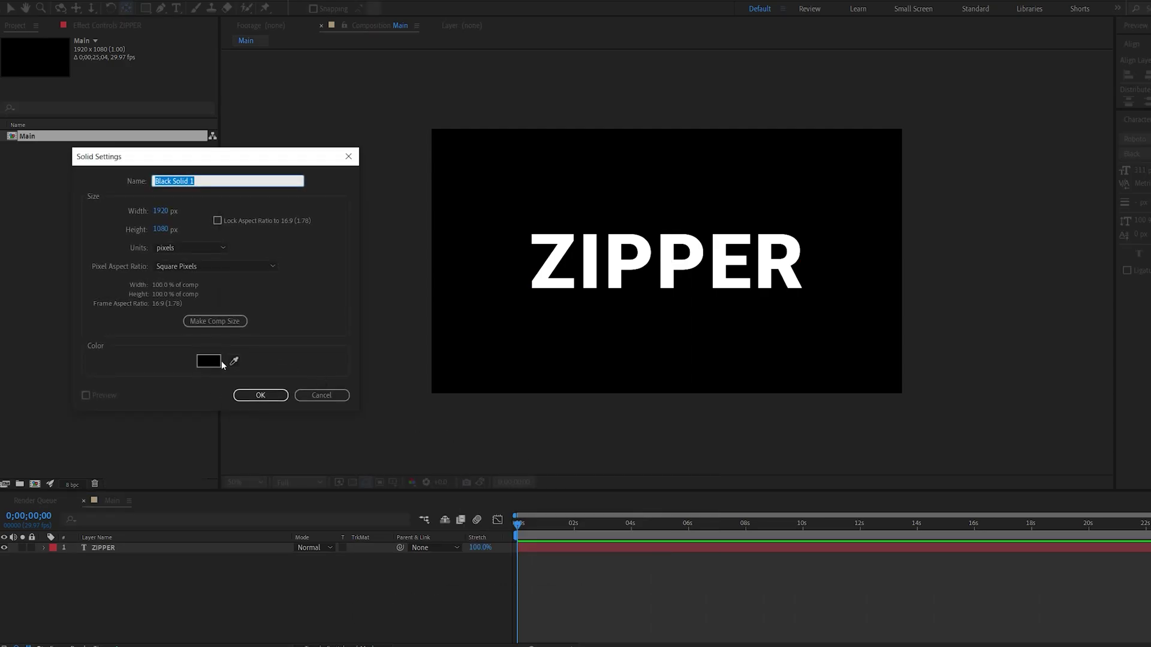
{"action": "type", "text": "Mask"}
{"action": "key", "text": "Return"}
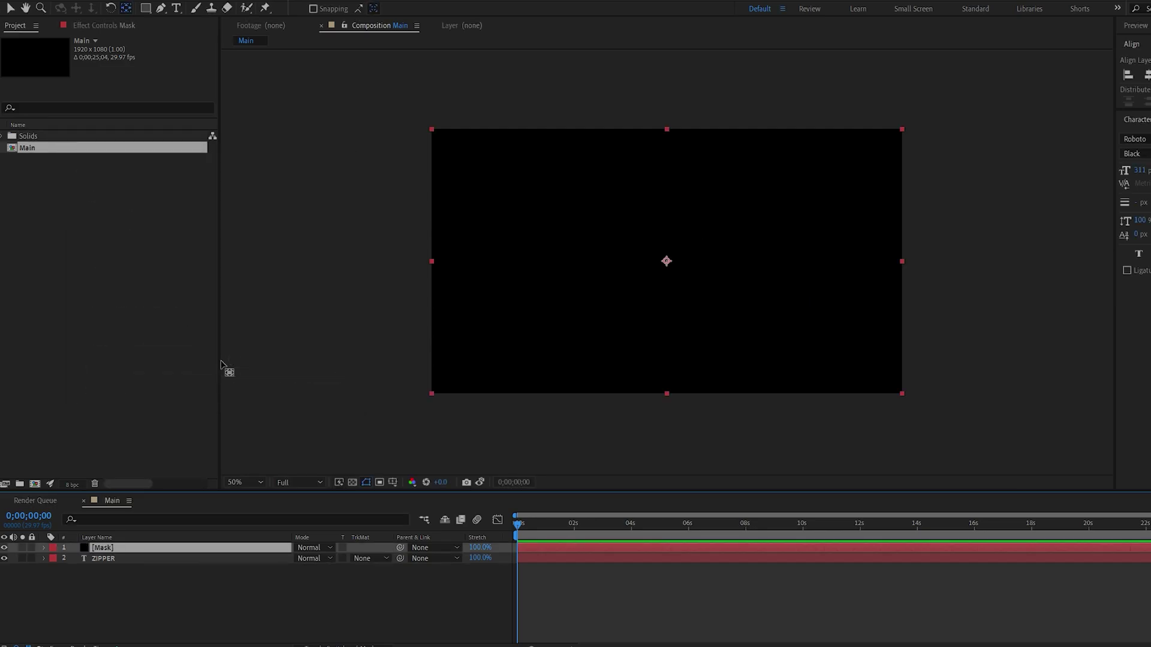
{"action": "left_click", "coordinate": [5, 548]}
Draw a rectangular mask over ZIPPER's top half and raise its top edge
{"action": "key", "text": "q"}
{"action": "left_click_drag", "start_coordinate": [515, 194], "coordinate": [838, 264]}
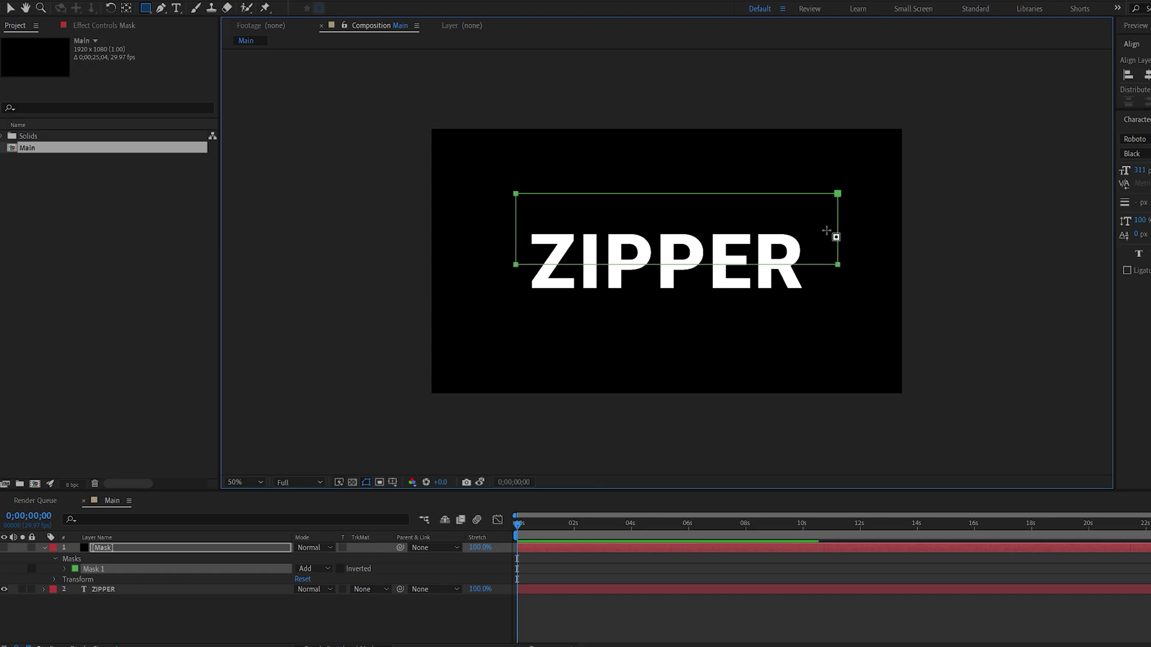
{"action": "key", "text": "v"}
{"action": "double_click", "coordinate": [837, 194]}
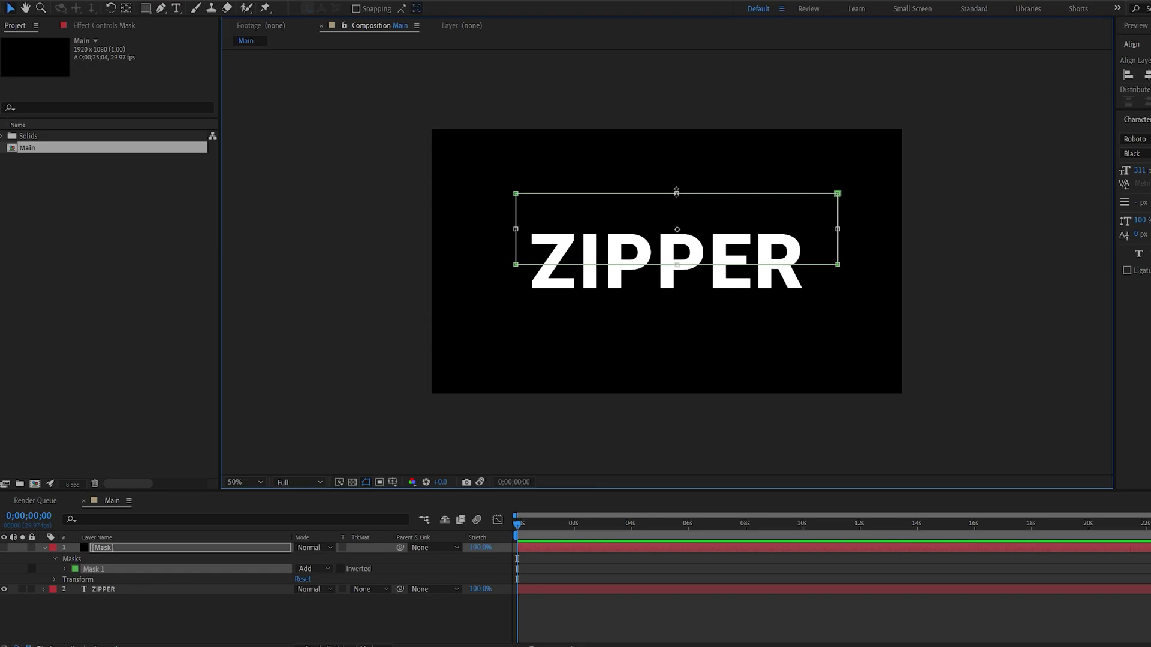
{"action": "left_click_drag", "start_coordinate": [676, 192], "coordinate": [677, 162]}
Set ZIPPER's track matte to Alpha Matte [Mask]
{"action": "left_click", "coordinate": [108, 590]}
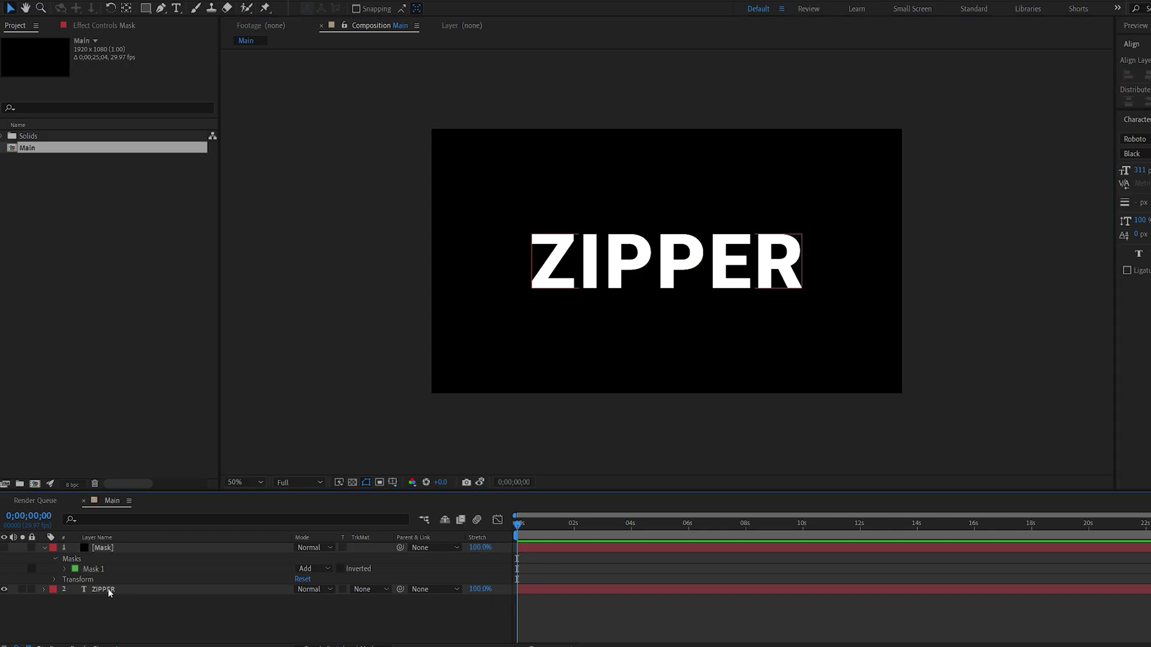
{"action": "left_click", "coordinate": [362, 590]}
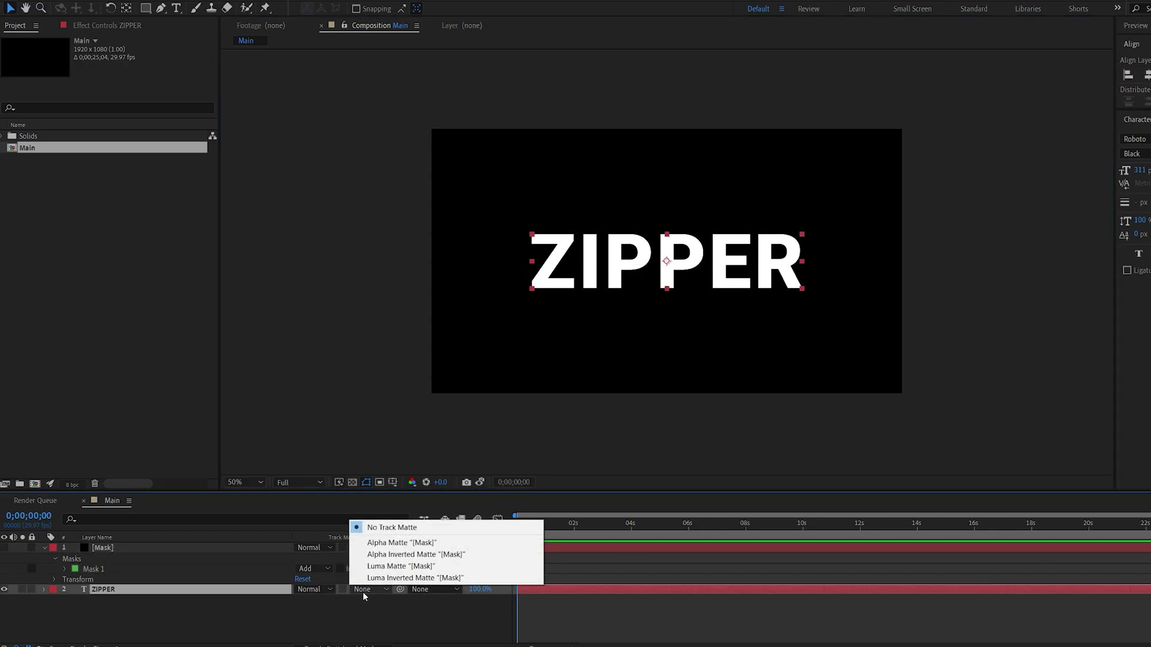
{"action": "left_click", "coordinate": [389, 543]}
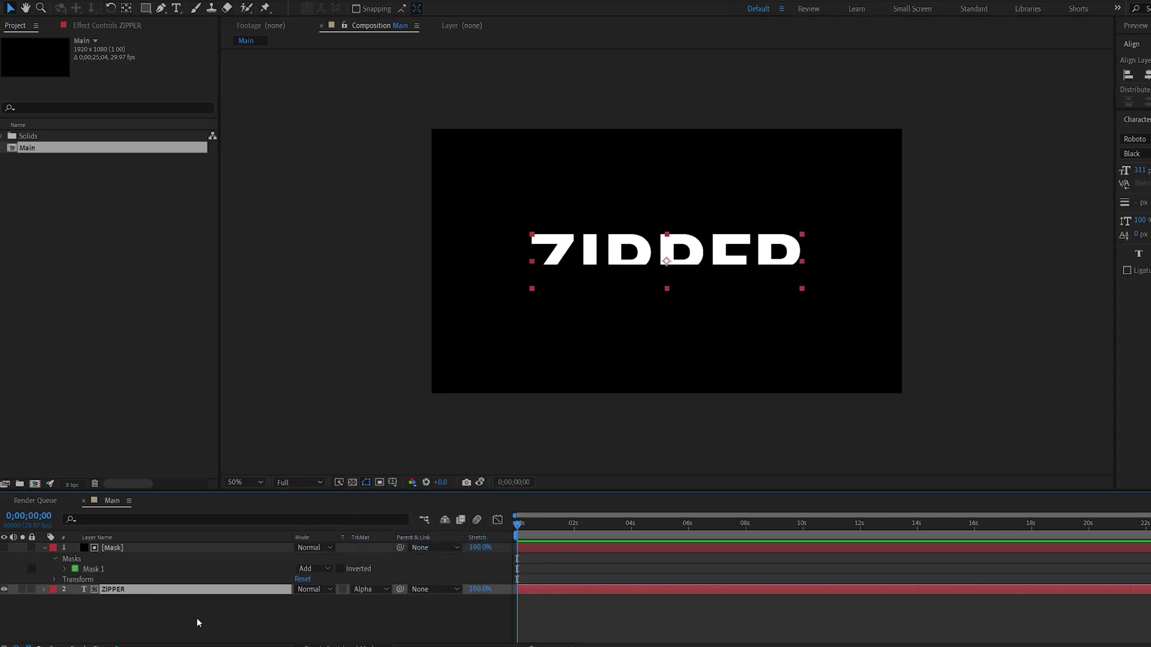
{"action": "left_click", "coordinate": [132, 606]}
{"action": "left_click", "coordinate": [130, 588]}
Keyframe ZIPPER's Position from Y 540 at 0s to Y 746 at 2s with Easy Ease
{"action": "key", "text": "p"}
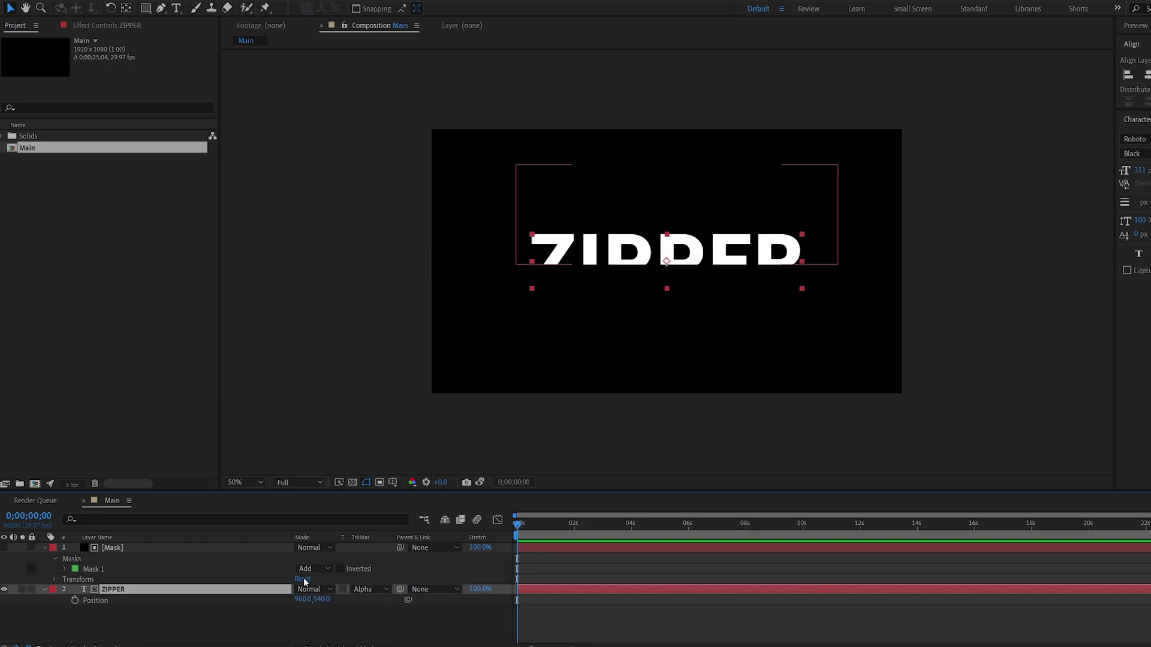
{"action": "left_click", "coordinate": [75, 600]}
{"action": "left_click", "coordinate": [574, 529]}
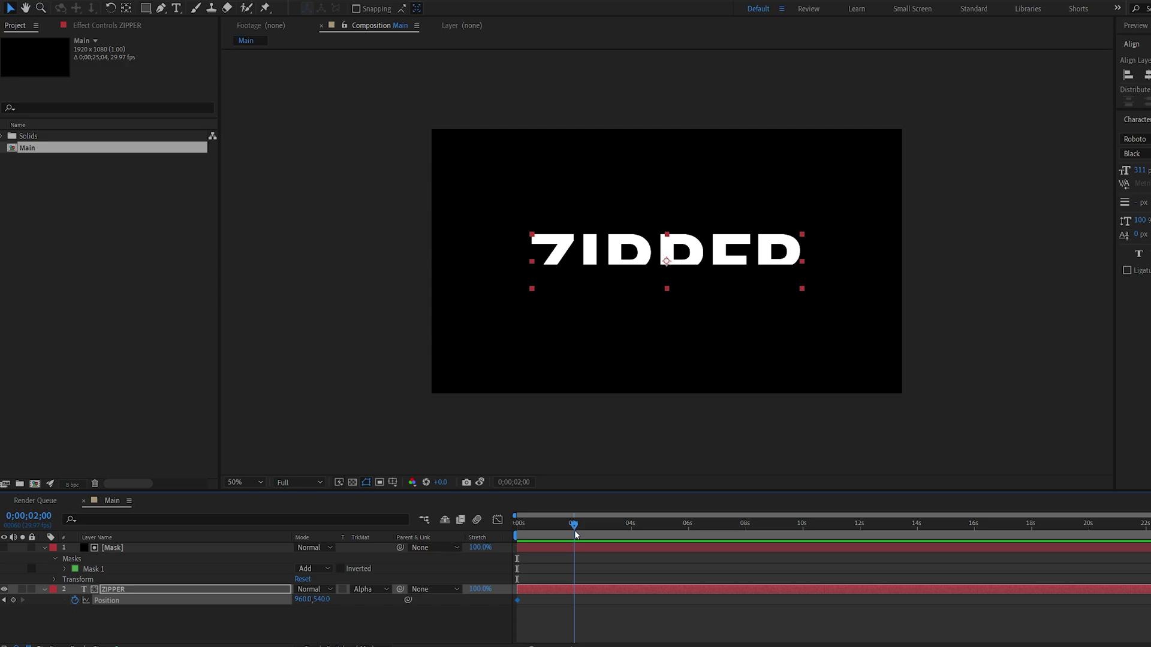
{"action": "left_click_drag", "start_coordinate": [325, 604], "coordinate": [484, 594]}
{"action": "key", "text": "F9"}
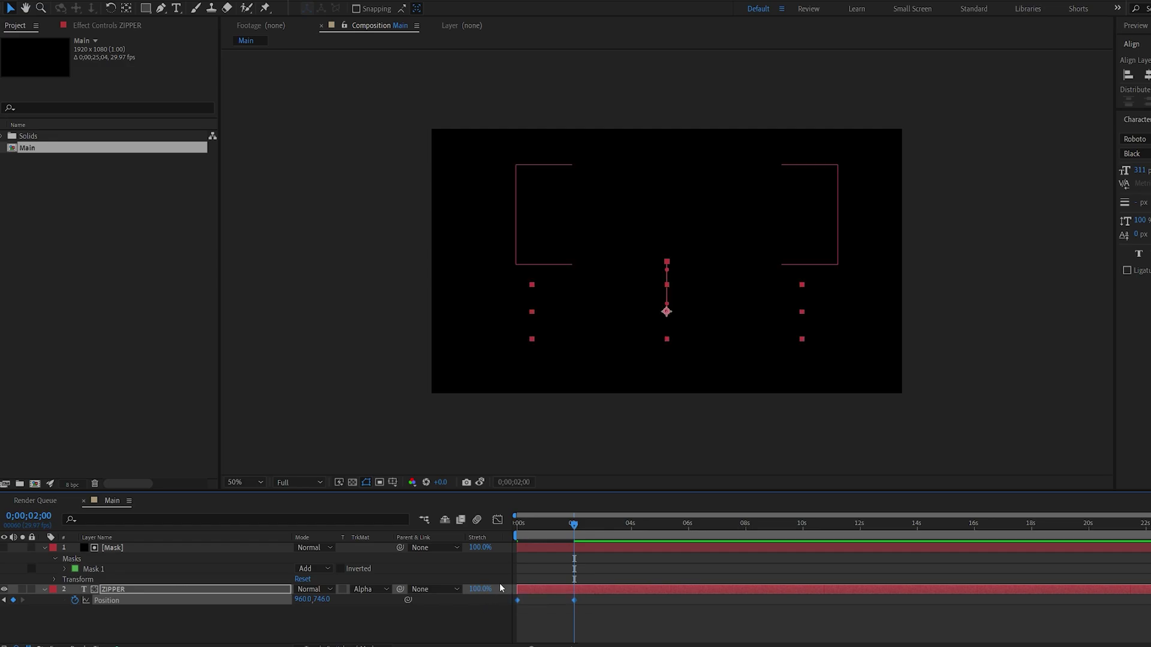
{"action": "left_click", "coordinate": [429, 616]}
{"action": "key", "text": "u"}
{"action": "key", "text": "Home"}
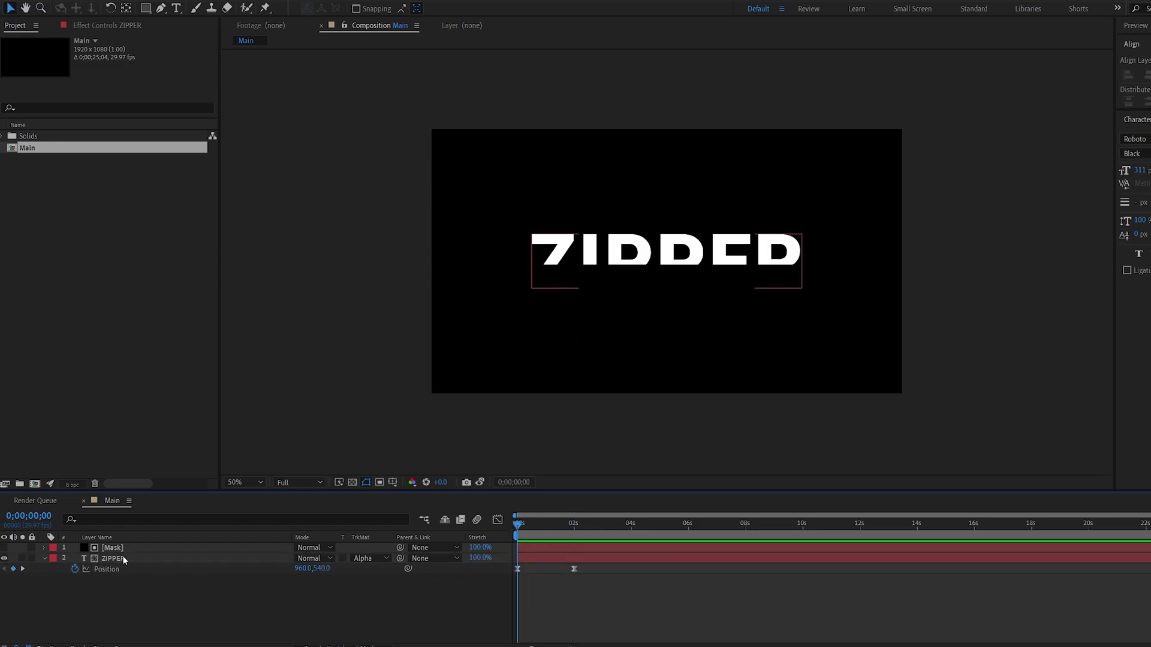
Duplicate ZIPPER and Mask, and set the top Mask 1 copy to Subtract mode
{"action": "left_click", "coordinate": [122, 558]}
{"action": "left_click", "coordinate": [125, 547], "text": "shift"}
{"action": "key", "text": "ctrl+d"}
{"action": "left_click", "coordinate": [325, 610]}
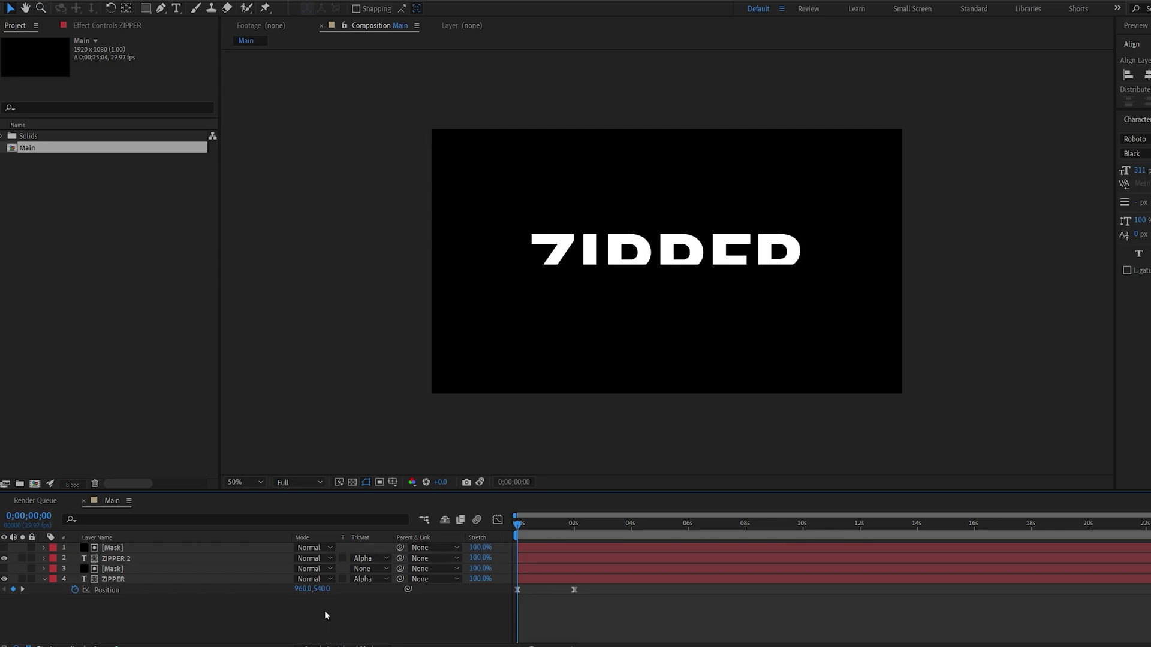
{"action": "left_click", "coordinate": [131, 548]}
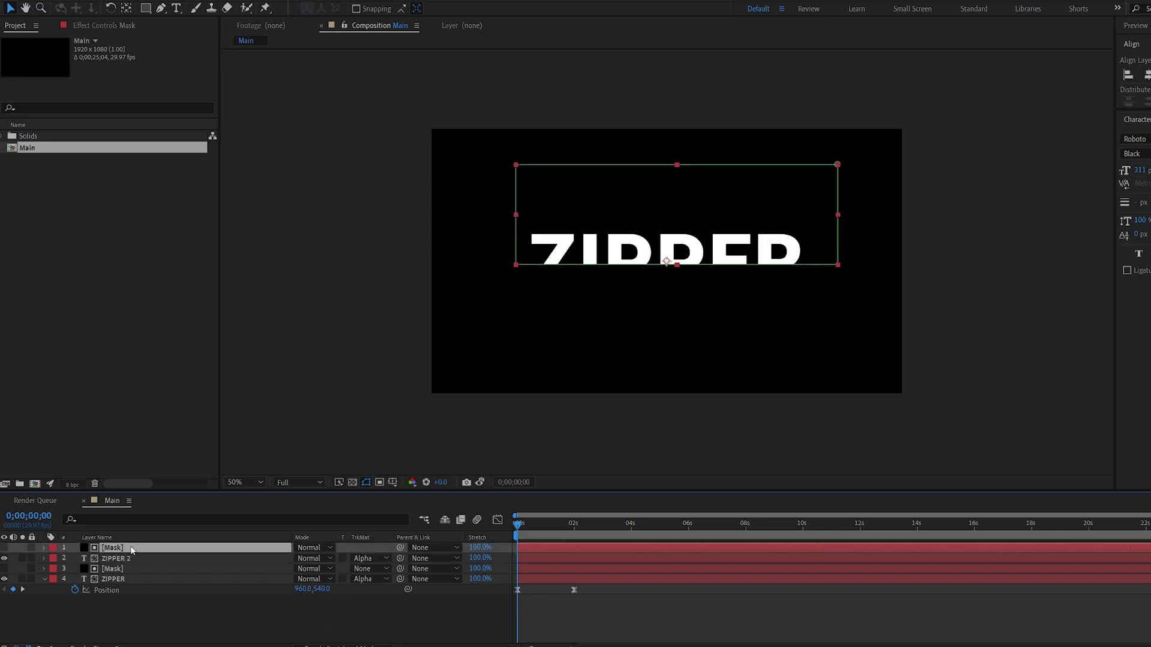
{"action": "key", "text": "m"}
{"action": "left_click", "coordinate": [315, 560]}
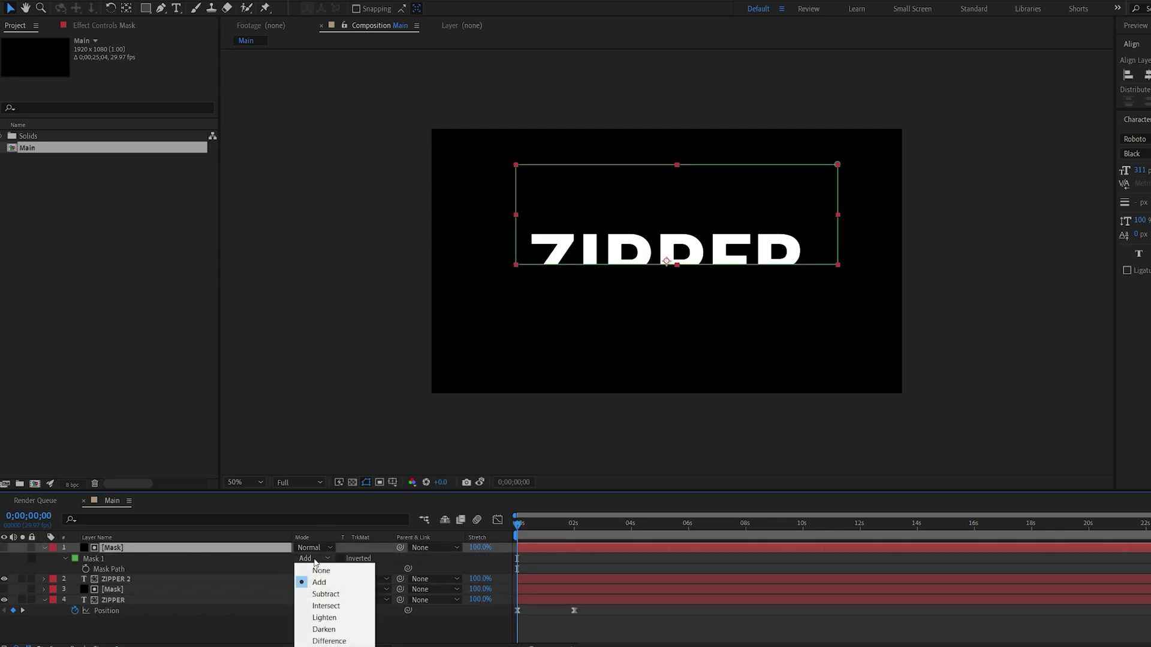
{"action": "left_click", "coordinate": [331, 594]}
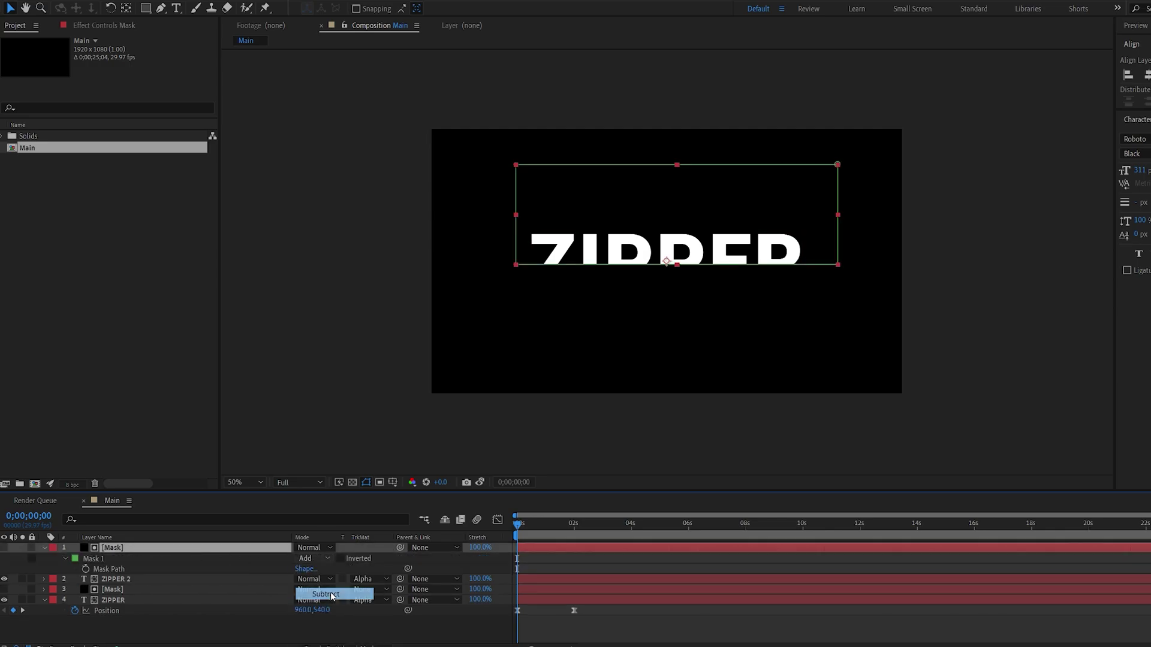
Paste the Position keyframes onto ZIPPER 2, set its 2s Y to 403, and preview
{"action": "left_click", "coordinate": [117, 580]}
{"action": "key", "text": "ctrl+v"}
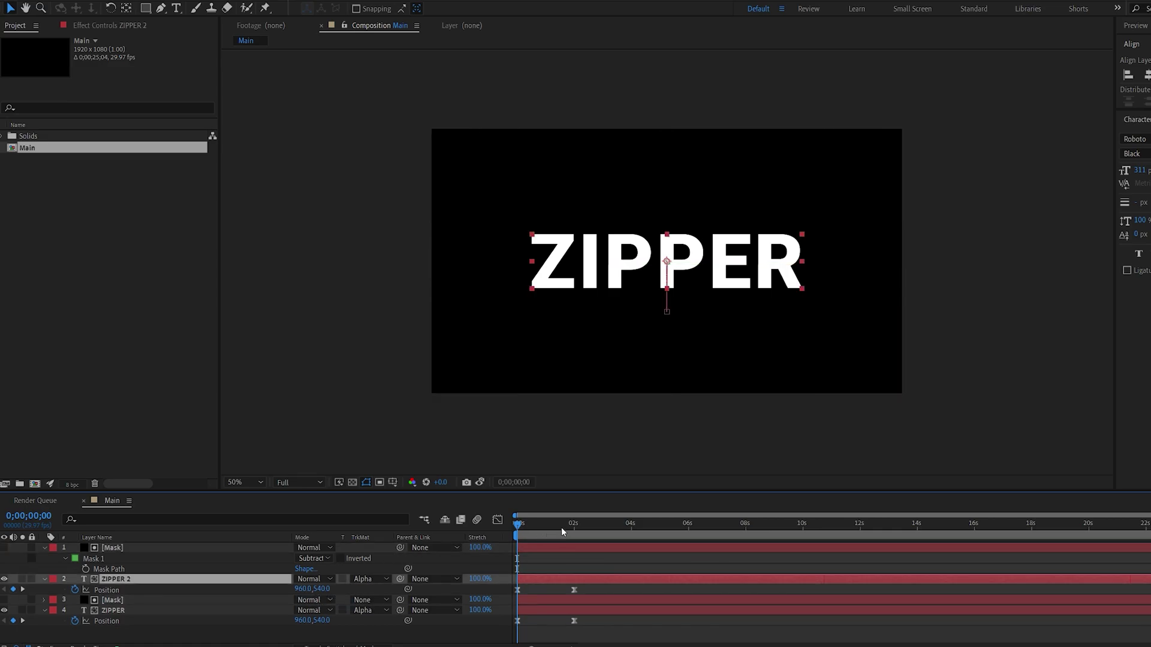
{"action": "left_click_drag", "start_coordinate": [566, 527], "coordinate": [574, 526]}
{"action": "left_click_drag", "start_coordinate": [329, 595], "coordinate": [133, 572]}
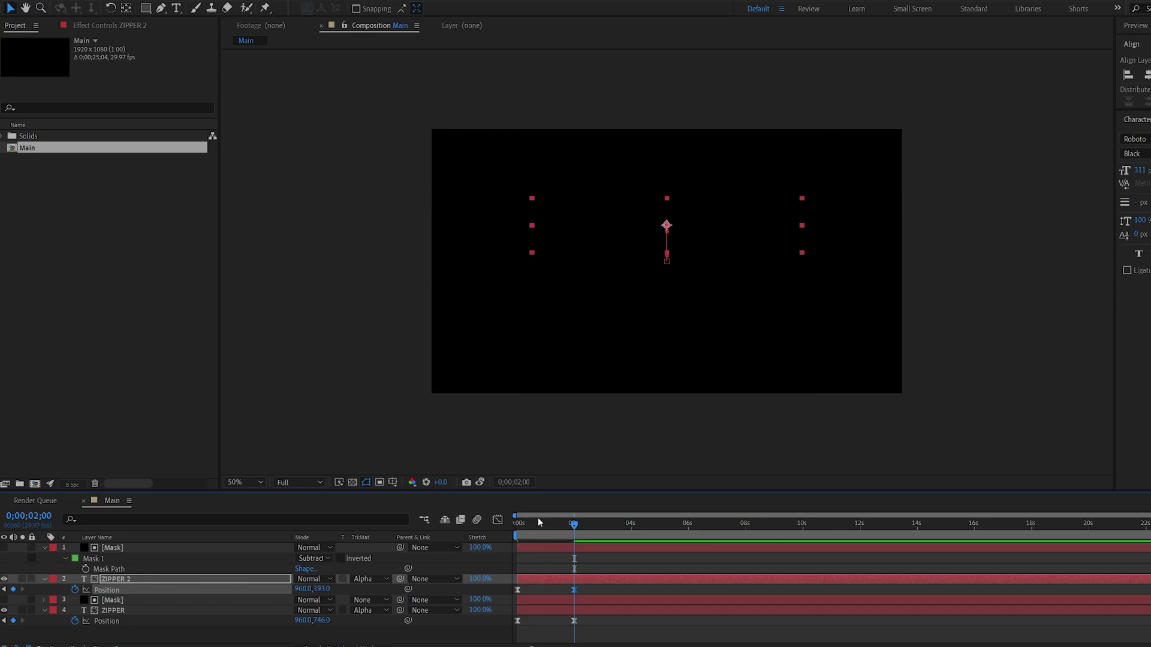
{"action": "left_click", "coordinate": [523, 540]}
{"action": "key", "text": "space"}
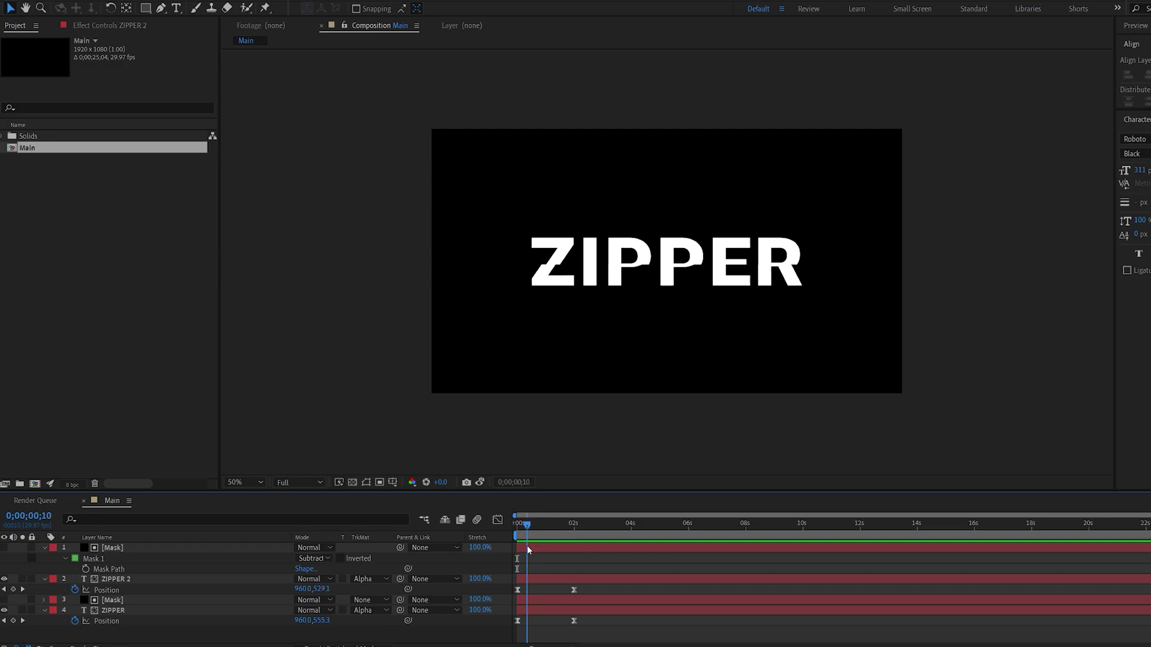
{"action": "key", "text": "ctrl+a"}
Pre-compose the four layers into Pre-comp 1 and rename the layer Text
{"action": "key", "text": "ctrl+shift+c"}
{"action": "left_click", "coordinate": [652, 399]}
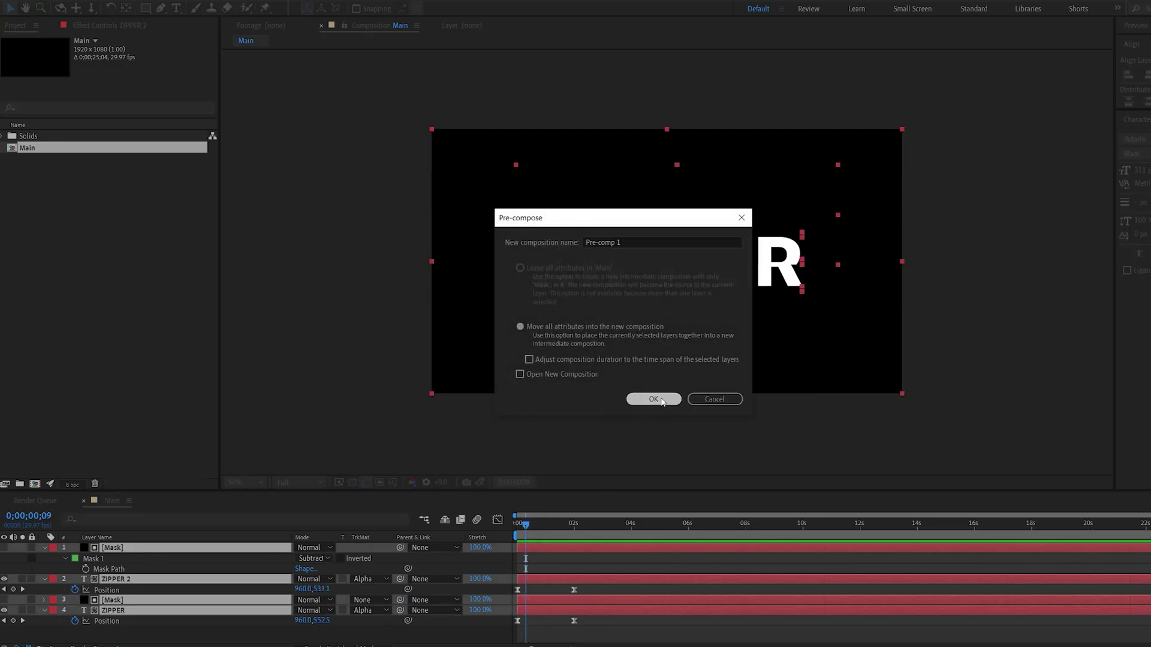
{"action": "key", "text": "Return"}
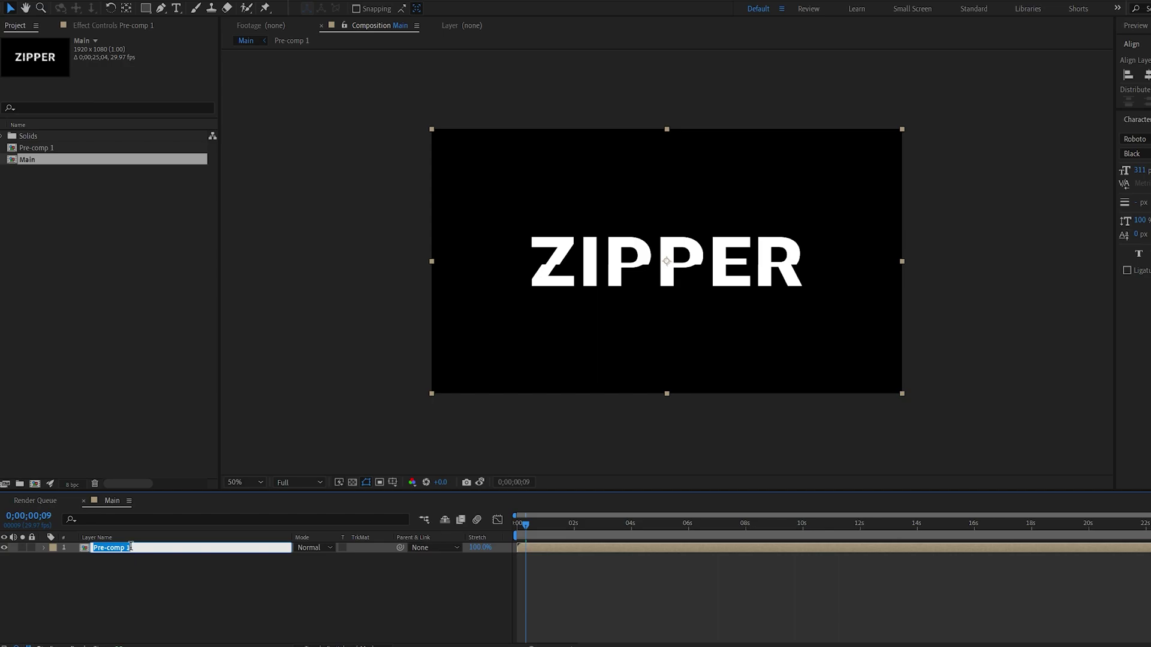
{"action": "type", "text": "Text"}
Add a black solid named Zipper, hide the Text layer, and show transparency
{"action": "right_click", "coordinate": [264, 602]}
{"action": "mouse_move", "coordinate": [282, 474]}
{"action": "left_click", "coordinate": [469, 503]}
{"action": "type", "text": "Zipper"}
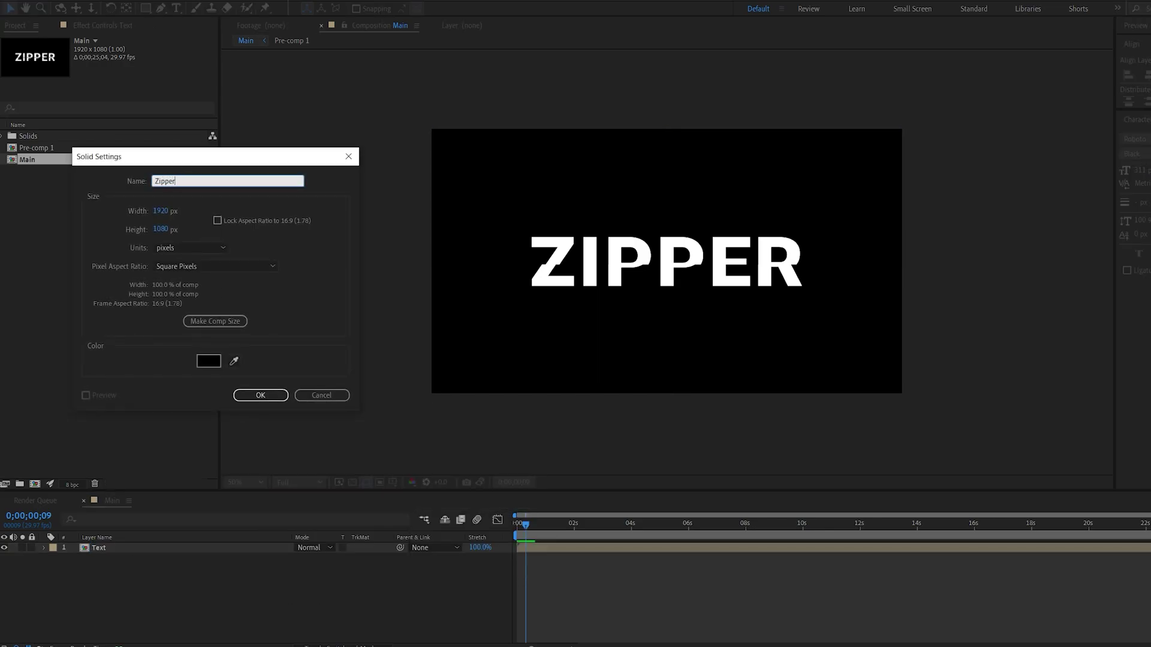
{"action": "key", "text": "Return"}
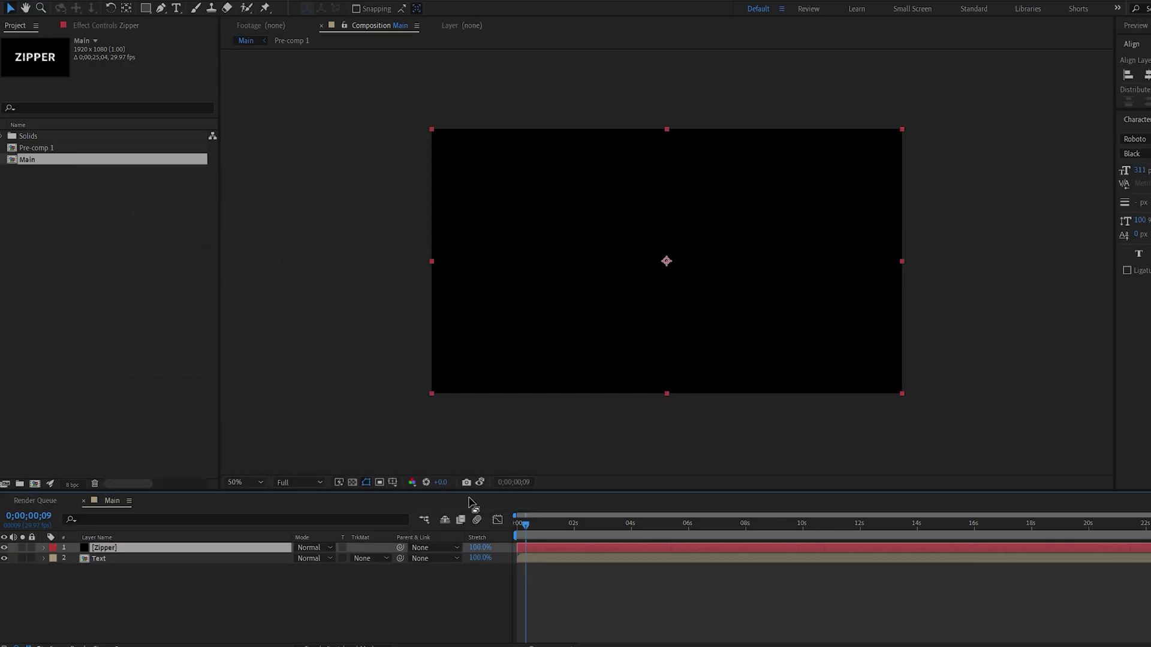
{"action": "left_click", "coordinate": [5, 557]}
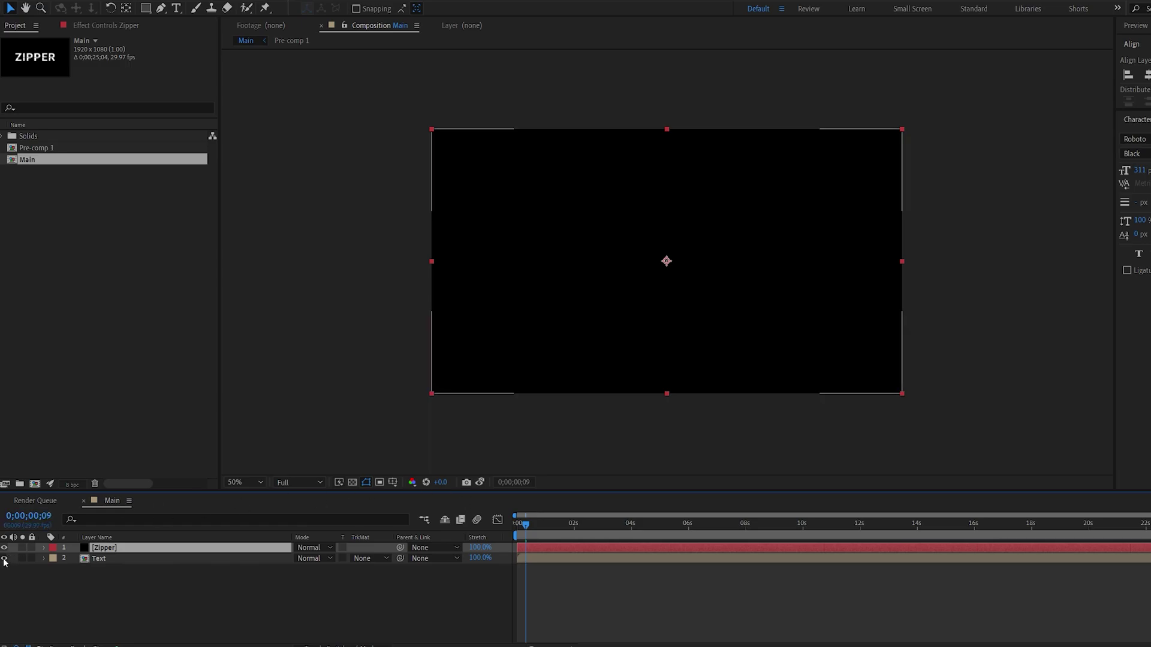
{"action": "left_click", "coordinate": [352, 482]}
Bring up the quick effect search
{"action": "key", "text": "ctrl+space"}
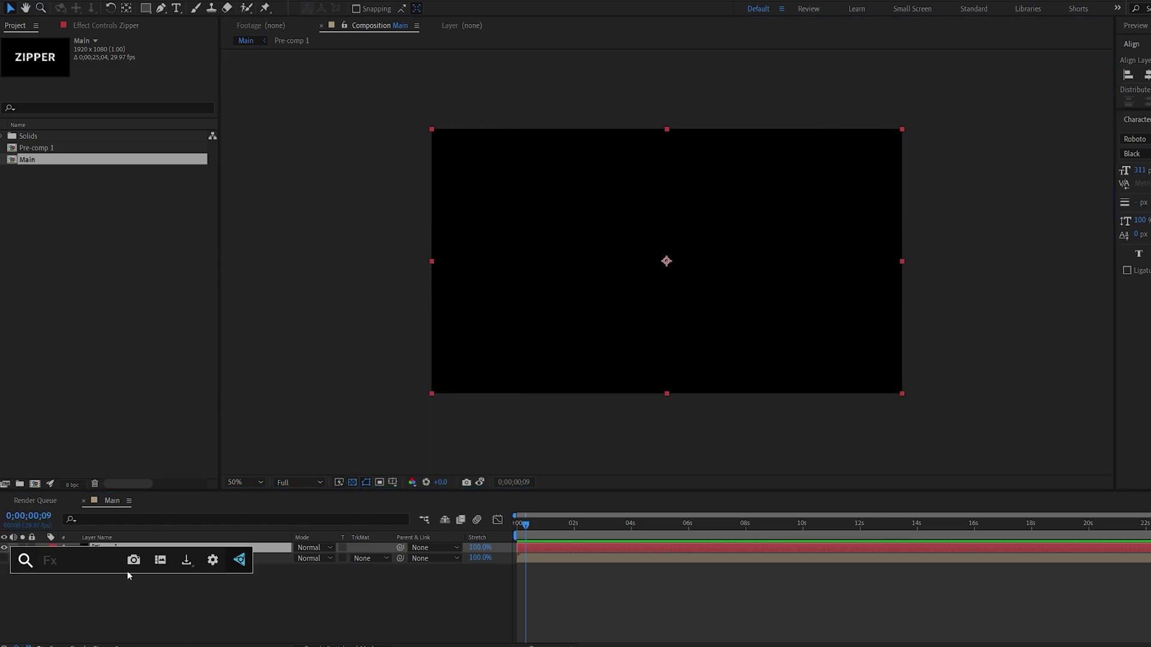
Apply CC Split to Zipper with Point A -329, Point B 3089, Split 75, keyframed at frame 0
{"action": "type", "text": "cc s"}
{"action": "type", "text": "p"}
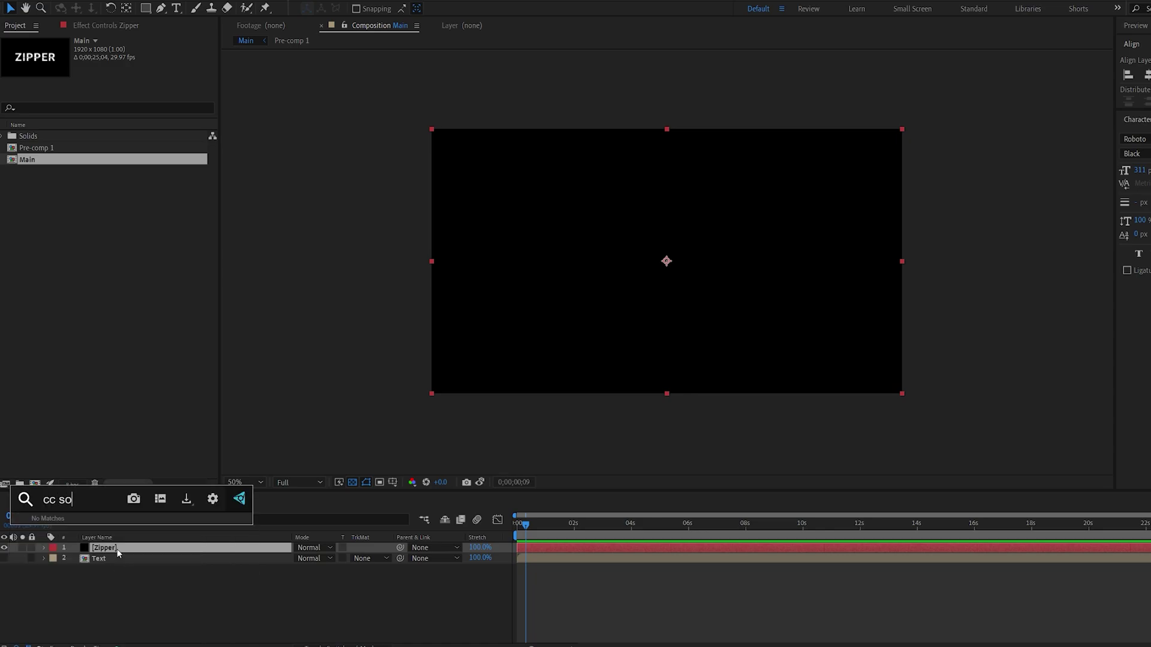
{"action": "left_click", "coordinate": [116, 551]}
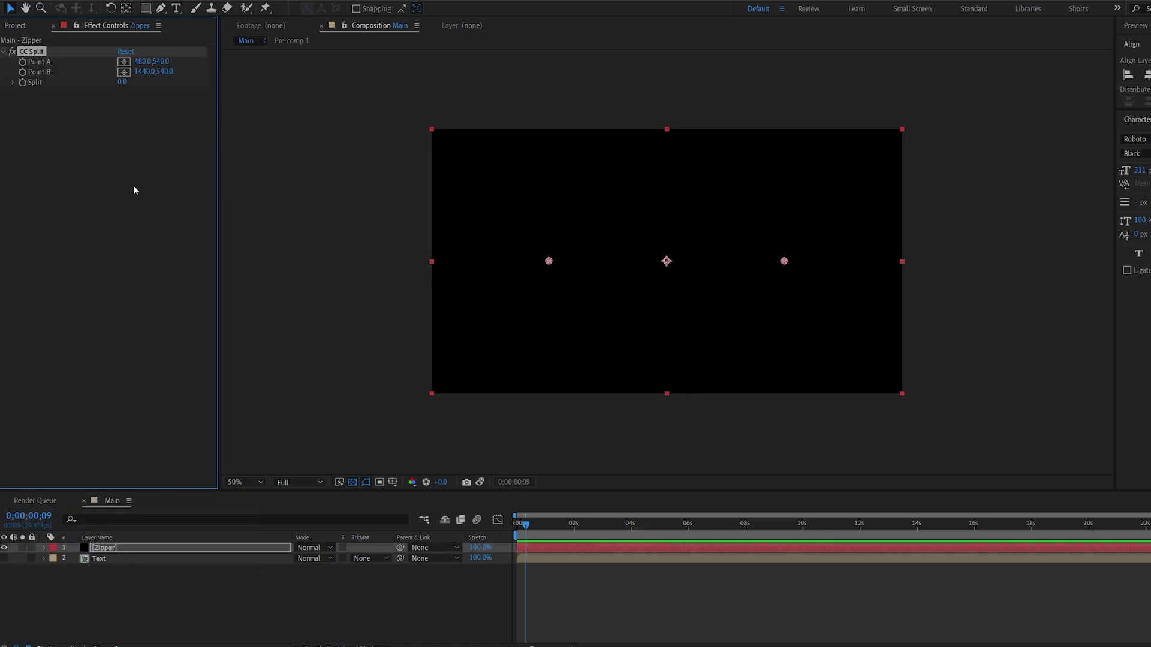
{"action": "left_click_drag", "start_coordinate": [124, 88], "coordinate": [168, 105]}
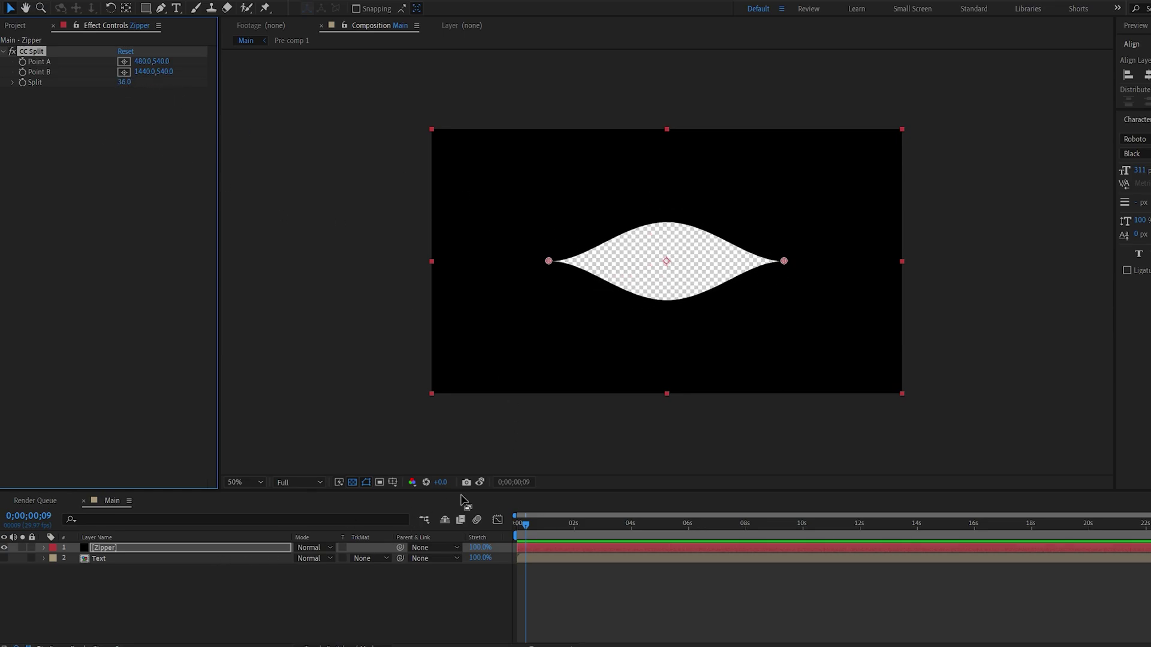
{"action": "left_click_drag", "start_coordinate": [143, 62], "coordinate": [76, 96]}
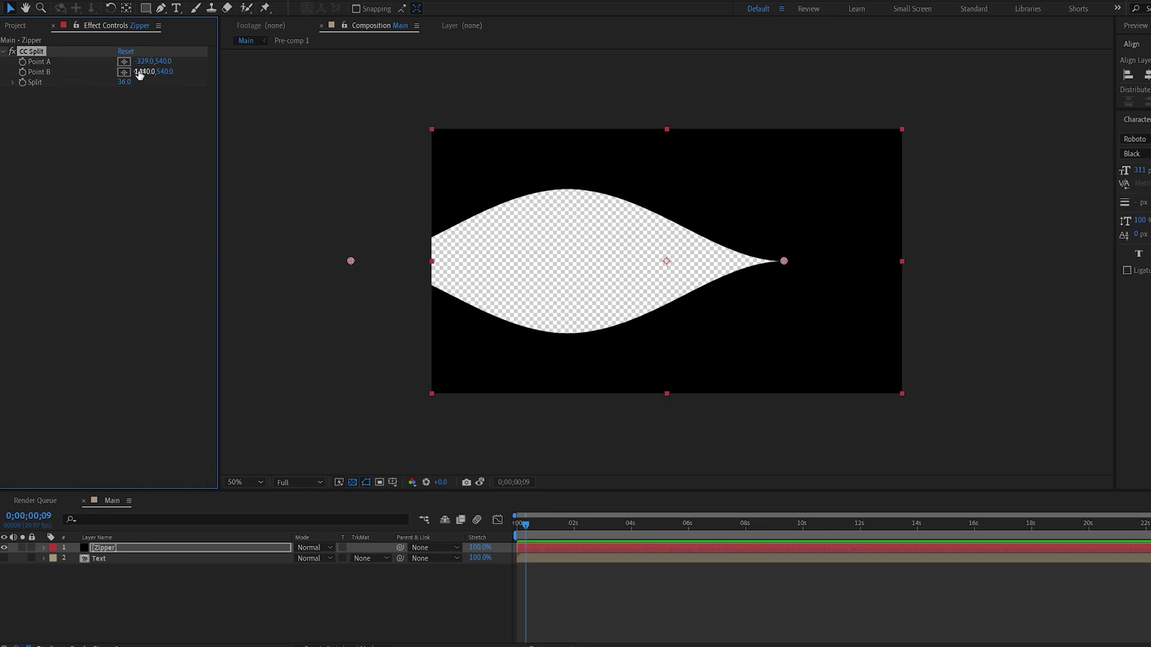
{"action": "left_click_drag", "start_coordinate": [137, 73], "coordinate": [298, 106]}
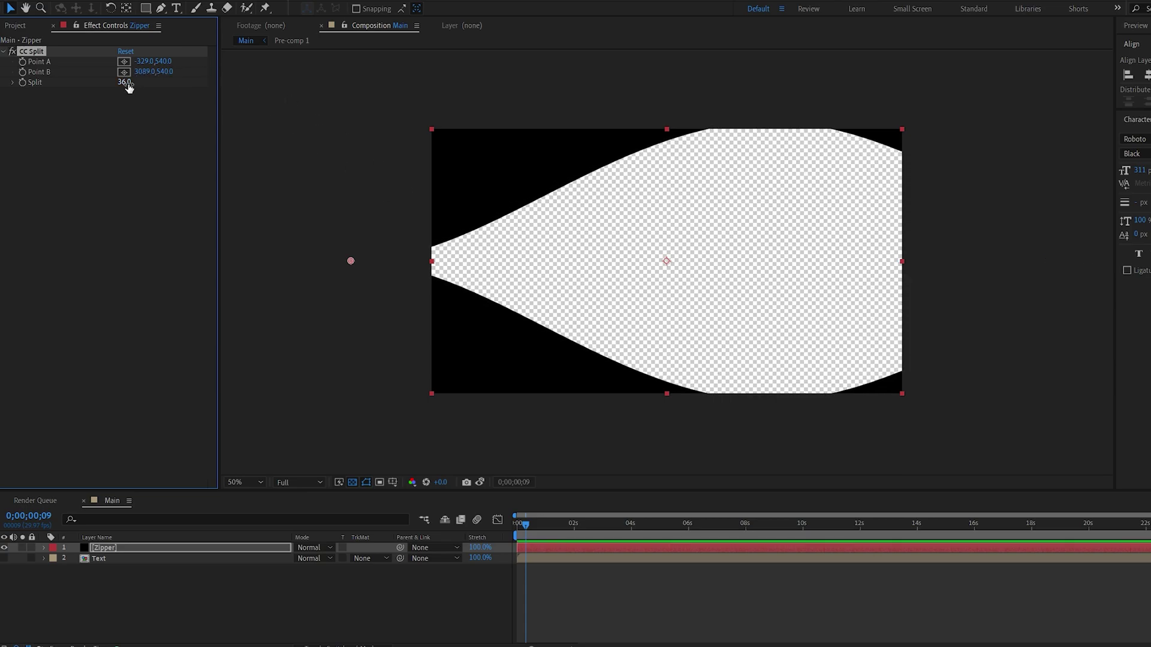
{"action": "left_click_drag", "start_coordinate": [128, 88], "coordinate": [539, 195]}
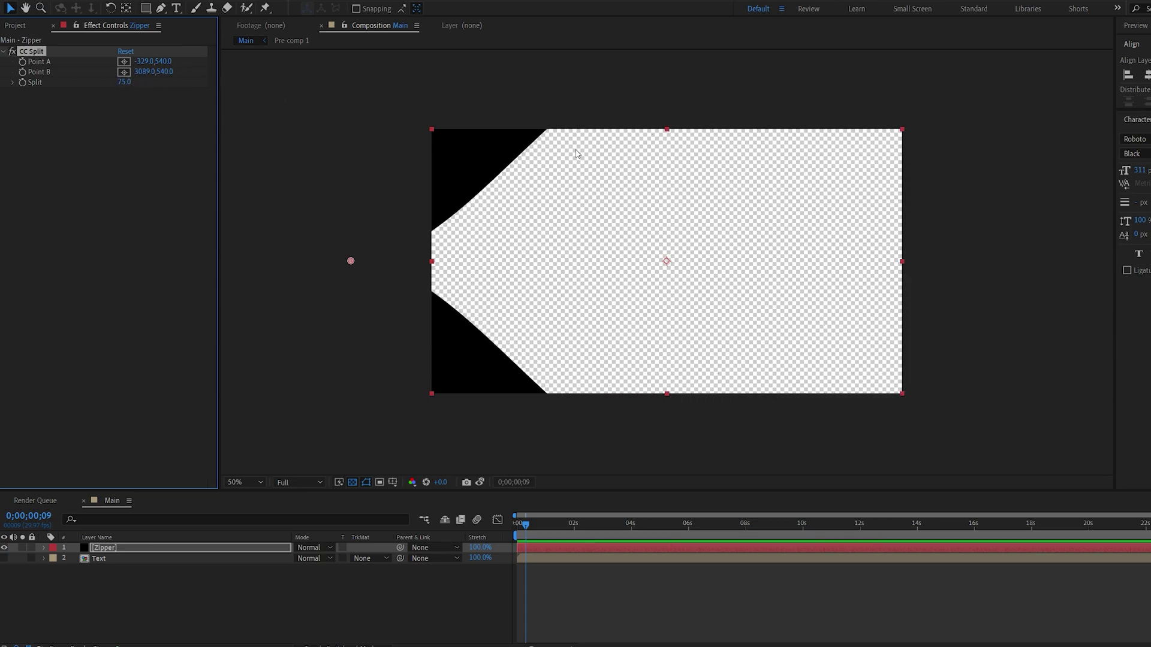
{"action": "left_click_drag", "start_coordinate": [527, 530], "coordinate": [517, 531]}
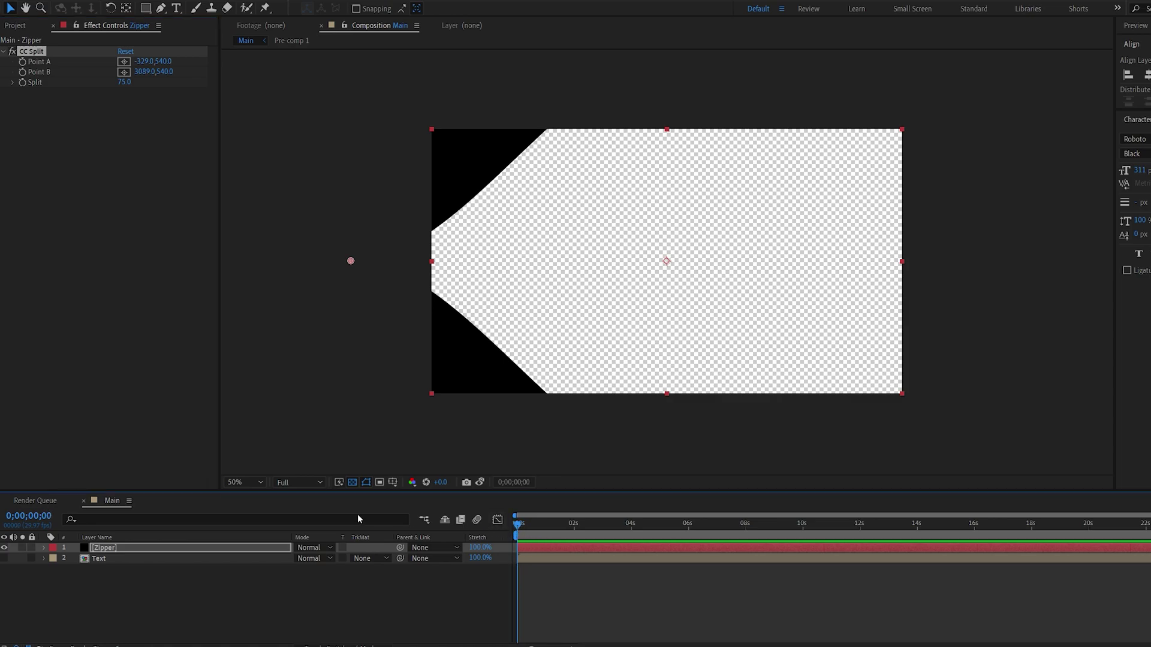
{"action": "left_click", "coordinate": [22, 83]}
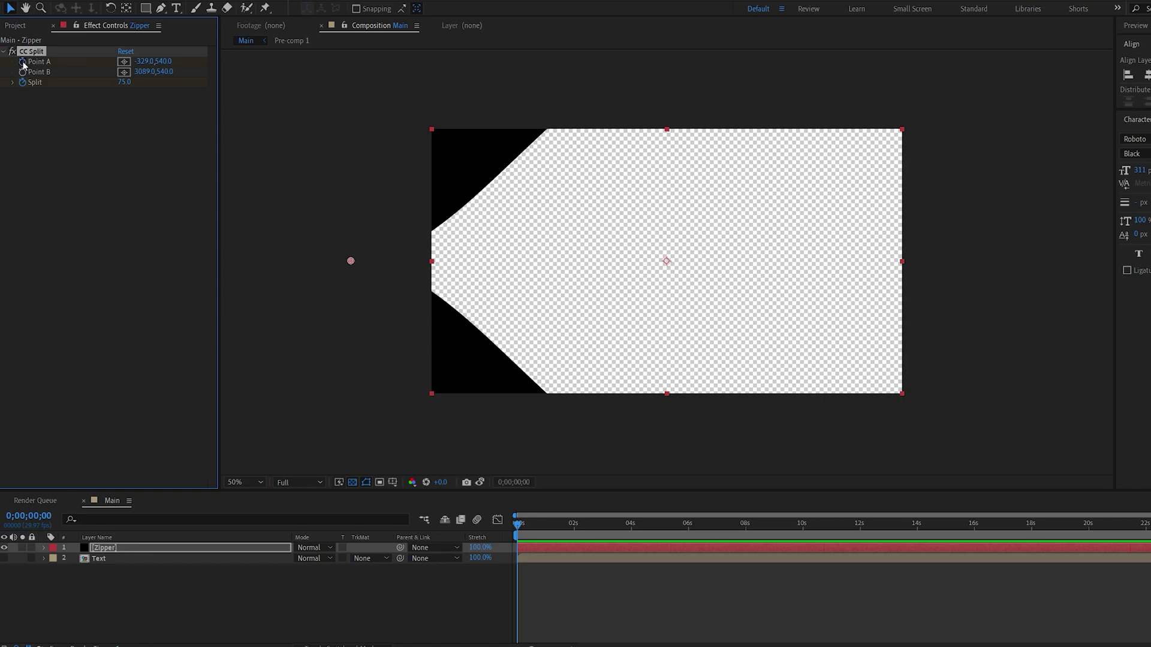
At 2 seconds, set Point A to 1050,540 and Split to 0
{"action": "key", "text": "u"}
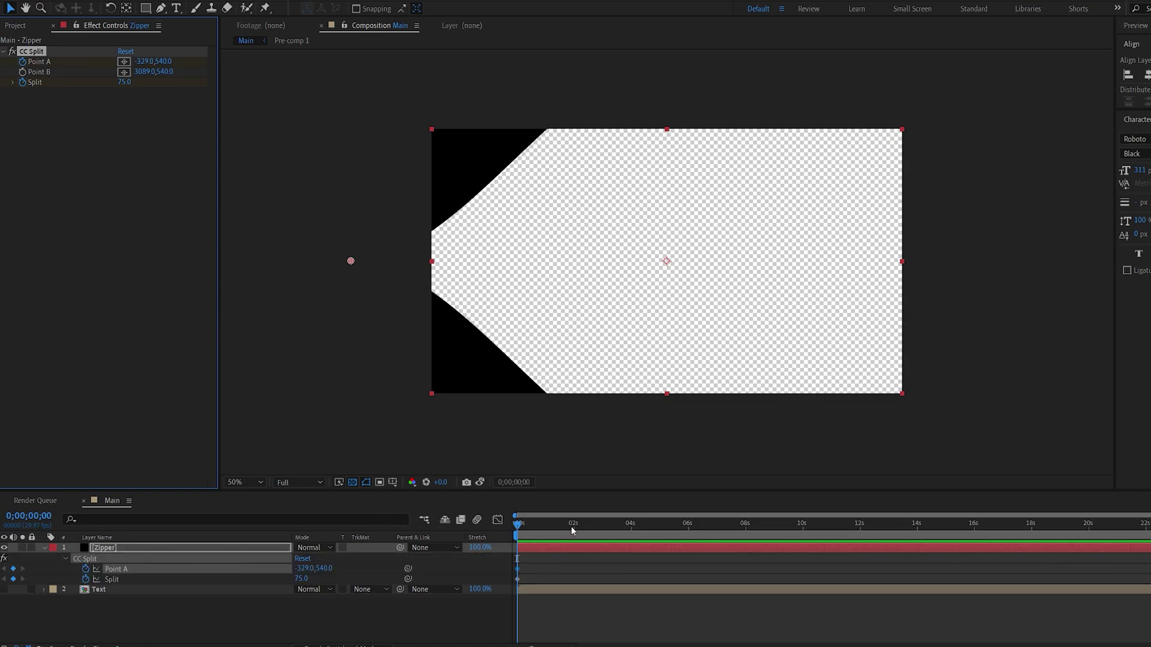
{"action": "left_click", "coordinate": [572, 526]}
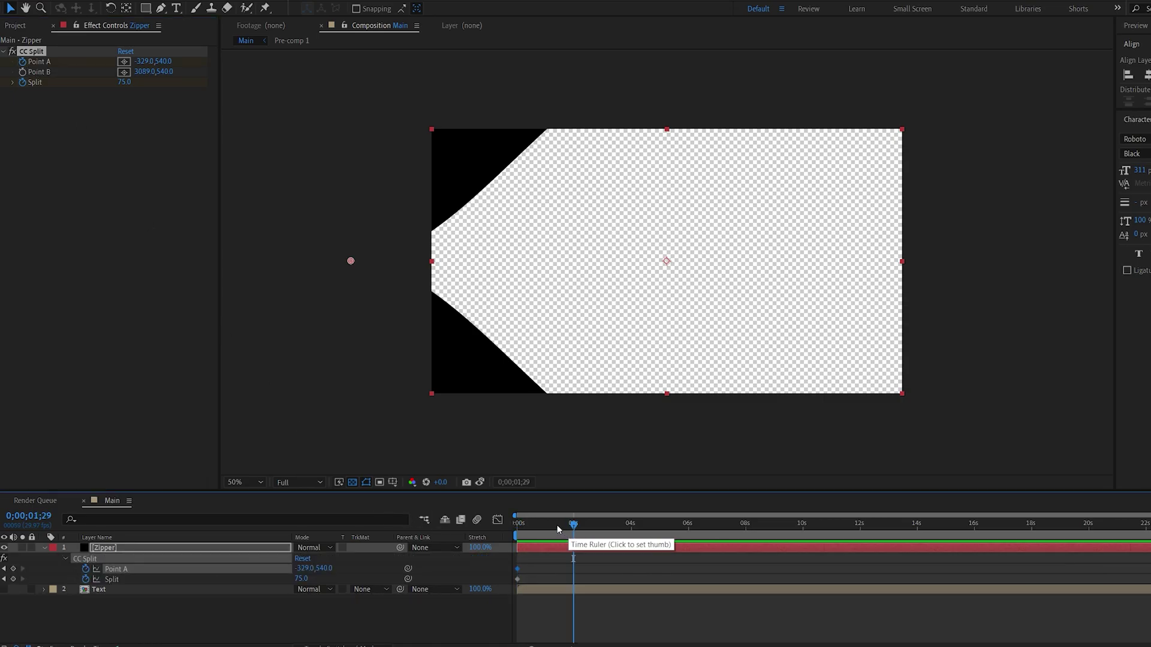
{"action": "key", "text": "Page_Down"}
{"action": "left_click_drag", "start_coordinate": [310, 569], "coordinate": [599, 597]}
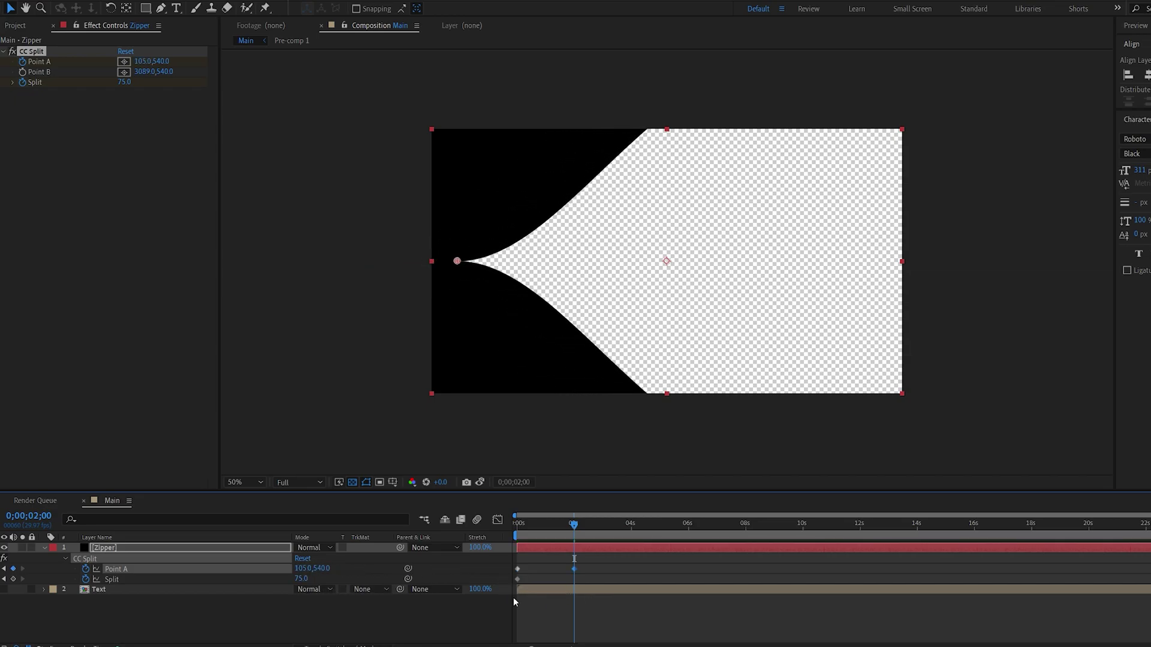
{"action": "left_click", "coordinate": [301, 578]}
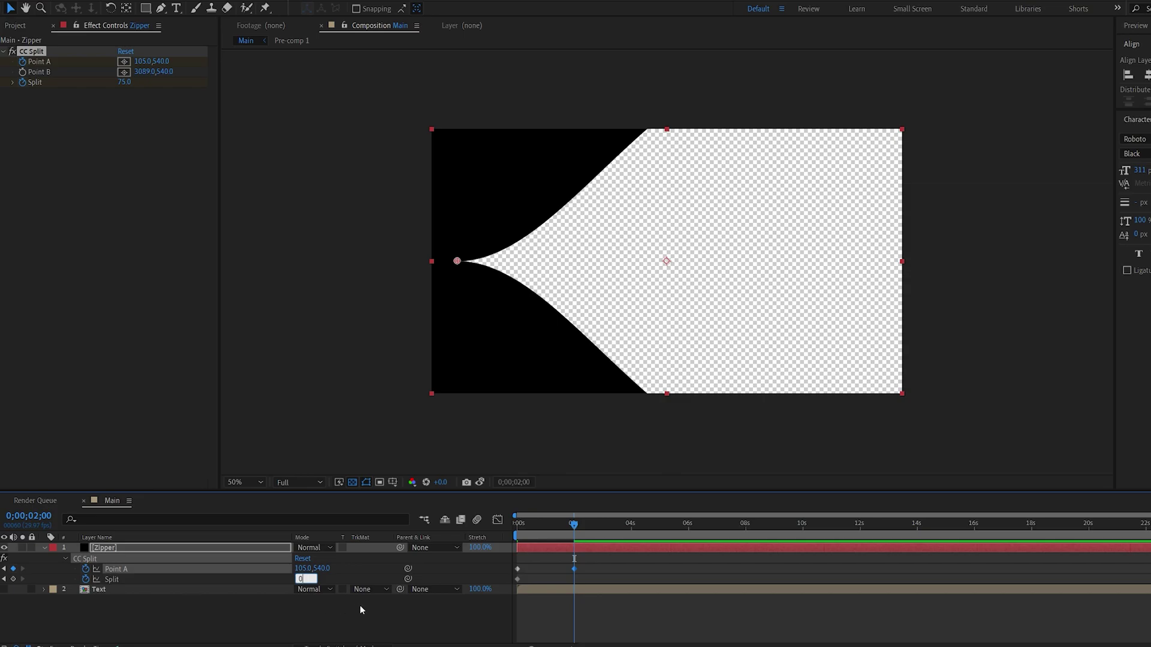
{"action": "key", "text": "Return"}
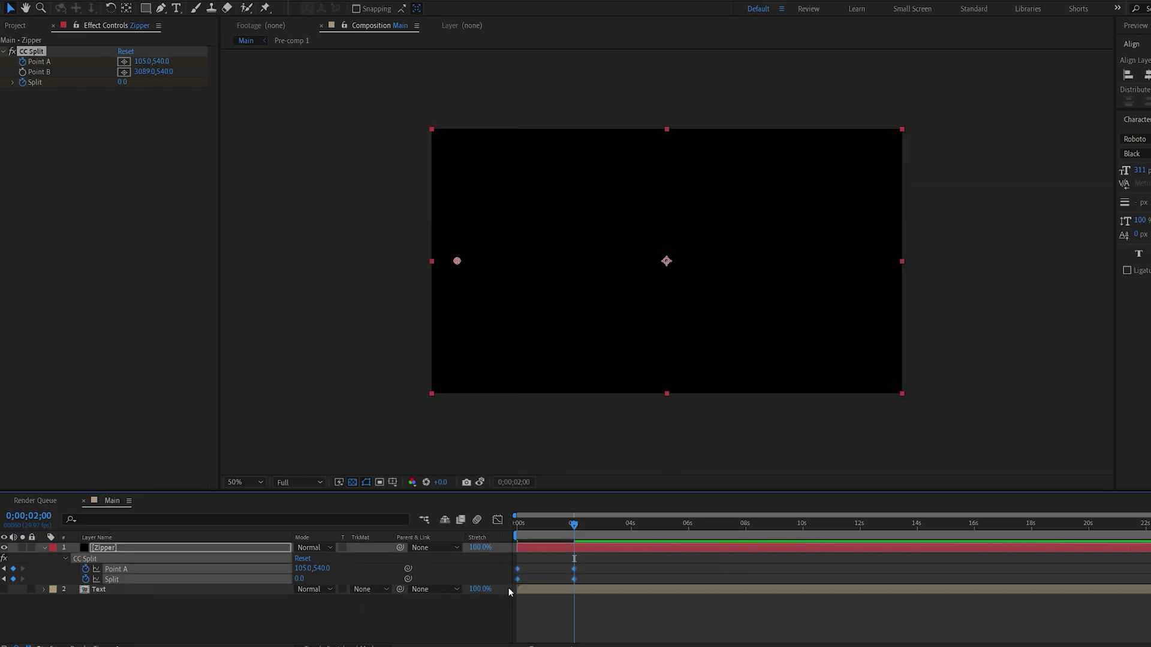
Preview and scrub the split closing from 75 to 0
{"action": "key", "text": "Home"}
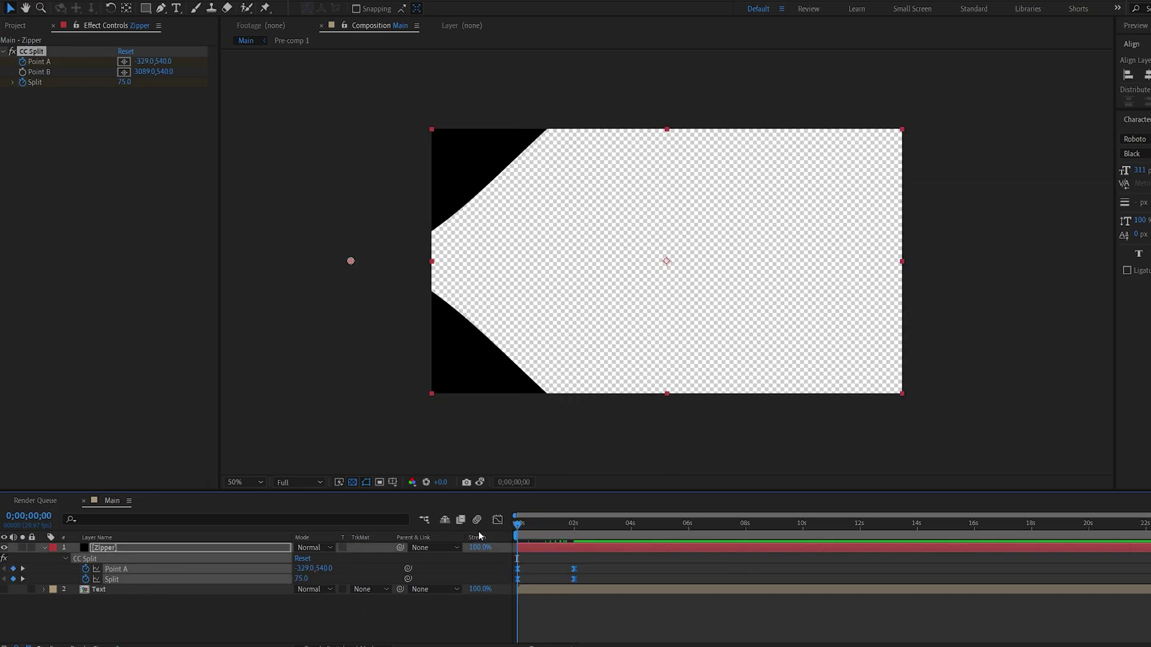
{"action": "key", "text": "space"}
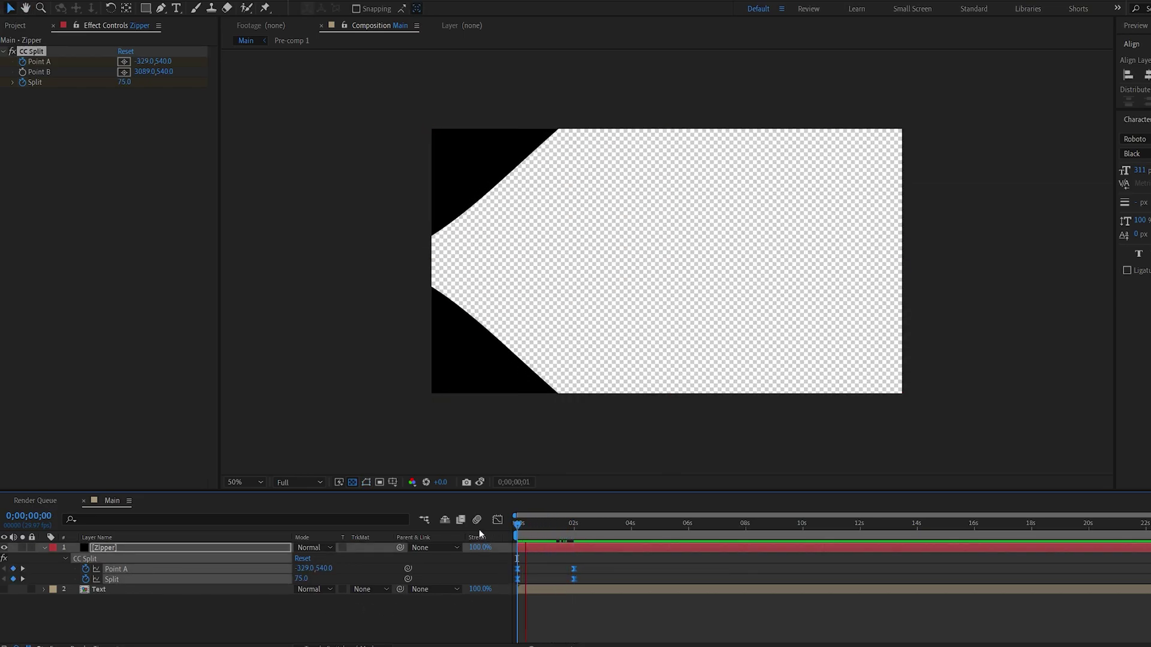
{"action": "left_click", "coordinate": [525, 525]}
{"action": "left_click_drag", "start_coordinate": [528, 525], "coordinate": [552, 530]}
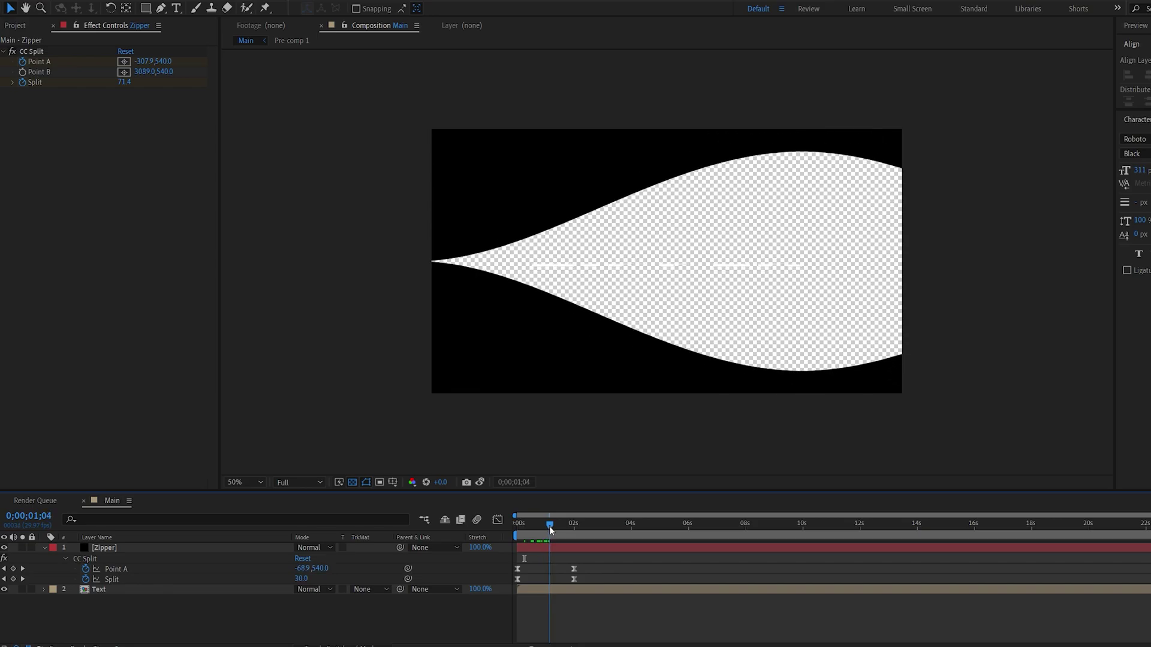
{"action": "double_click", "coordinate": [549, 588]}
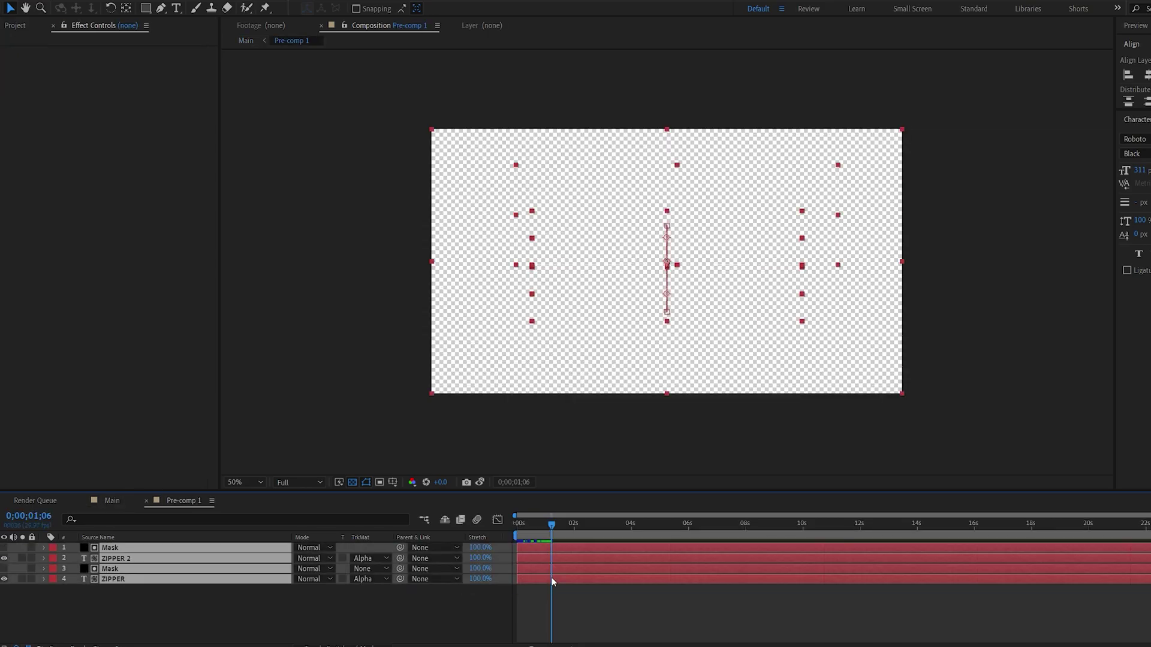
Retime the text layers' Position keyframes inside Pre-comp 1, then return to Main
{"action": "key", "text": "u"}
{"action": "left_click_drag", "start_coordinate": [600, 565], "coordinate": [538, 604]}
{"action": "left_click", "coordinate": [112, 500]}
{"action": "mouse_move", "coordinate": [519, 525]}
{"action": "left_mouse_down"}
{"action": "mouse_move", "coordinate": [570, 531]}
{"action": "mouse_move", "coordinate": [517, 532]}
{"action": "left_mouse_up"}
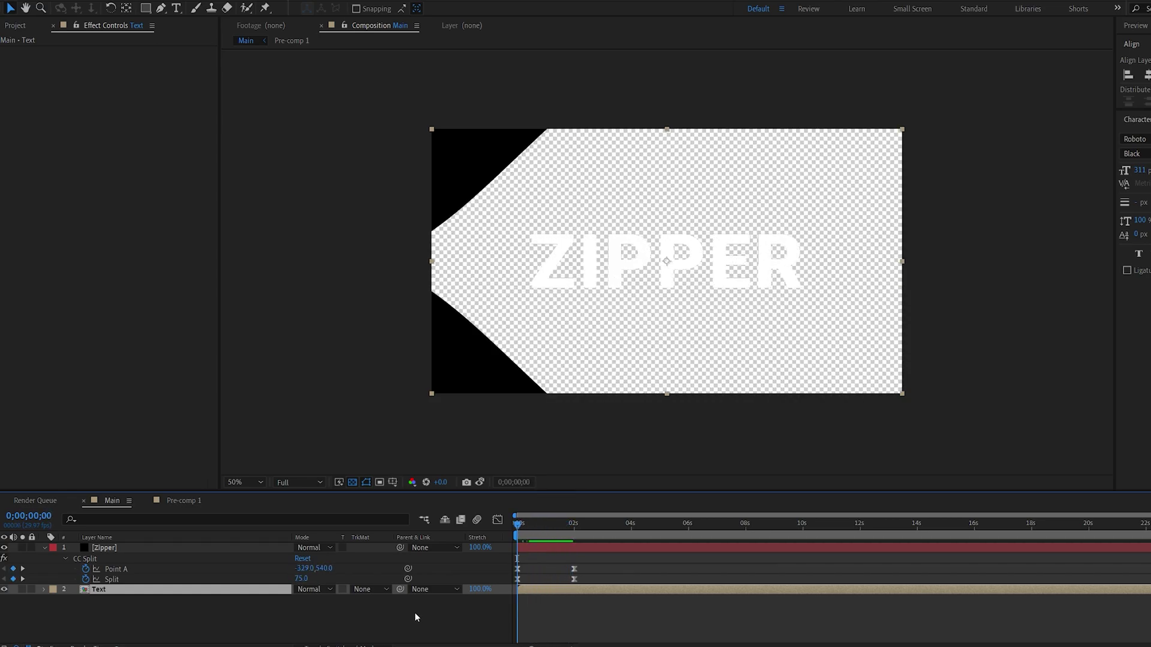
Set Text's track matte to Alpha Inverted Matte [Zipper], preview the unzip, and pre-compose both layers
{"action": "left_click", "coordinate": [368, 589]}
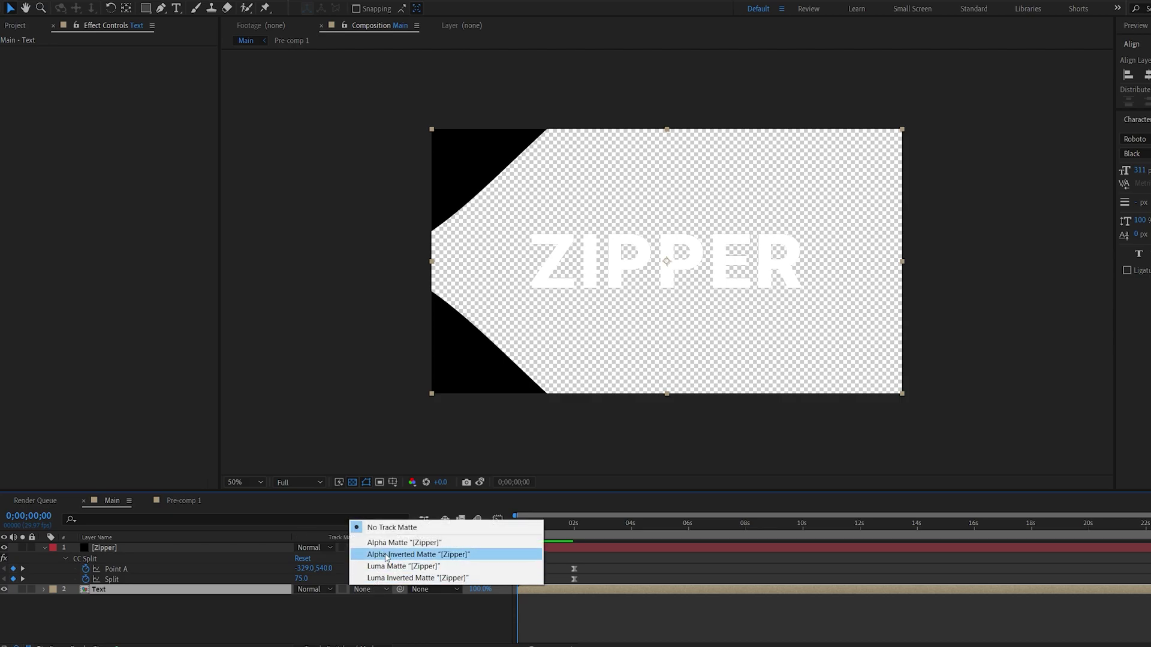
{"action": "left_click", "coordinate": [386, 555]}
{"action": "left_click", "coordinate": [353, 482]}
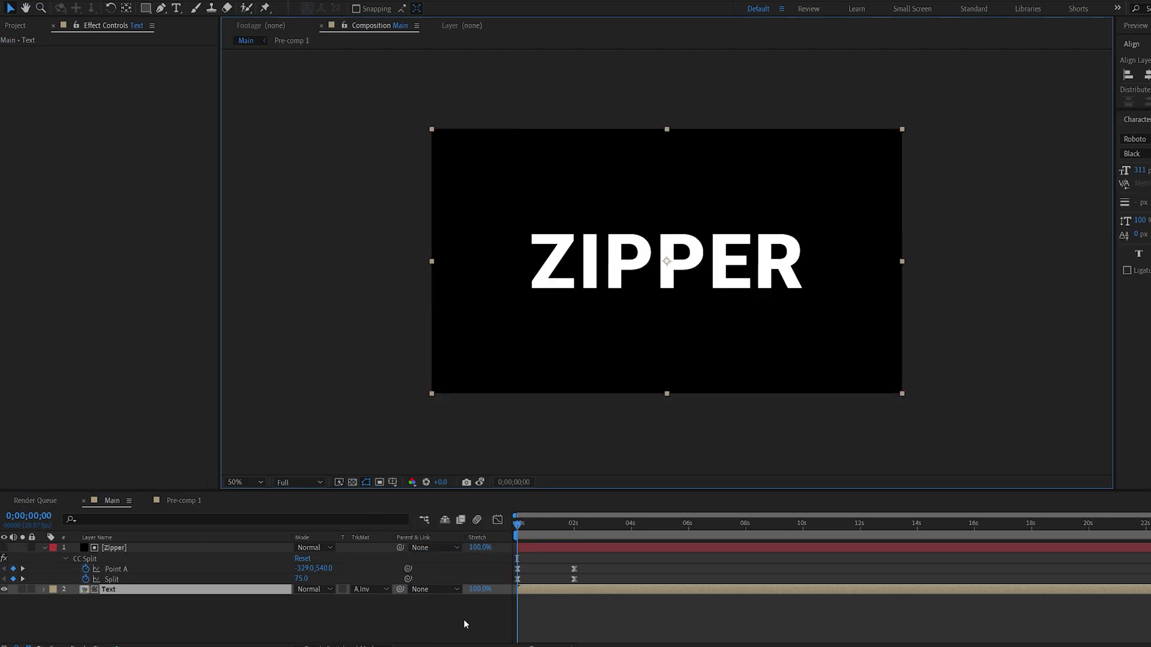
{"action": "key", "text": "h"}
{"action": "key", "text": "space"}
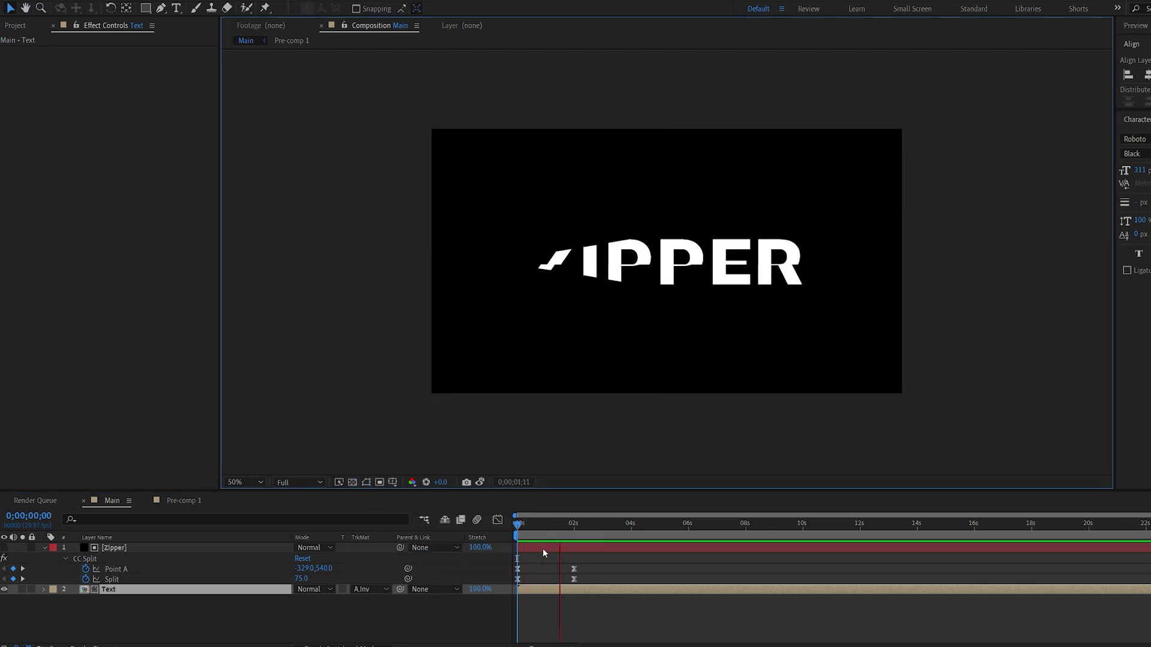
{"action": "left_click_drag", "start_coordinate": [514, 526], "coordinate": [498, 555]}
{"action": "key", "text": "ctrl+a"}
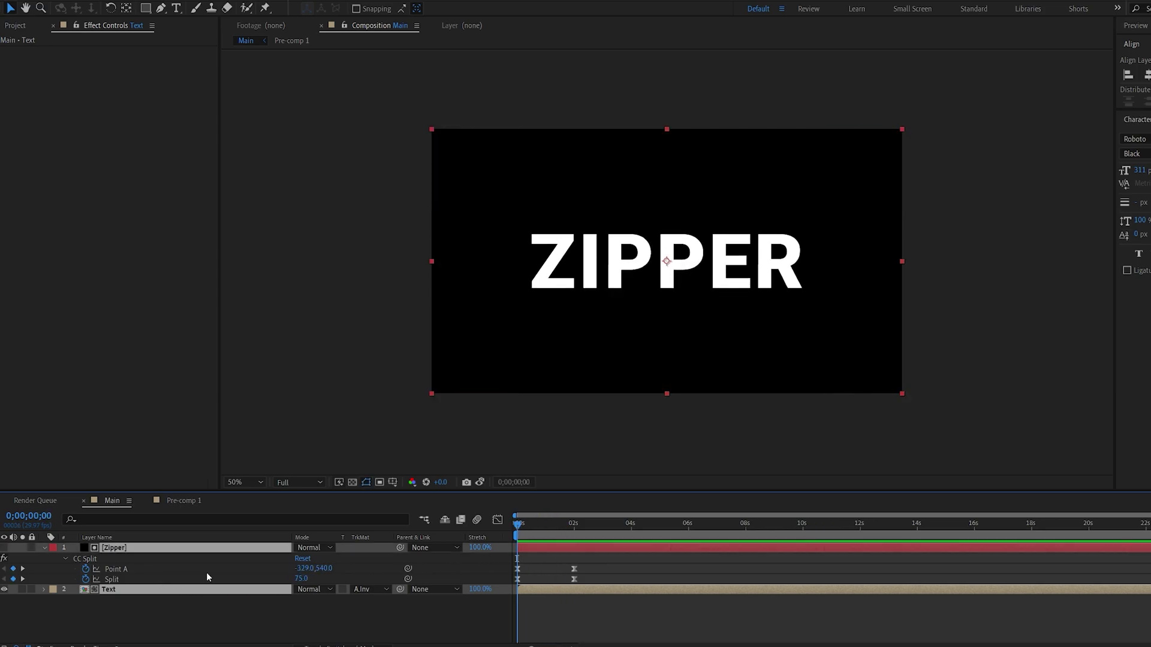
{"action": "key", "text": "ctrl+shift+c"}
Name the new precomp Text, then add a solid named Grad
{"action": "type", "text": "Text"}
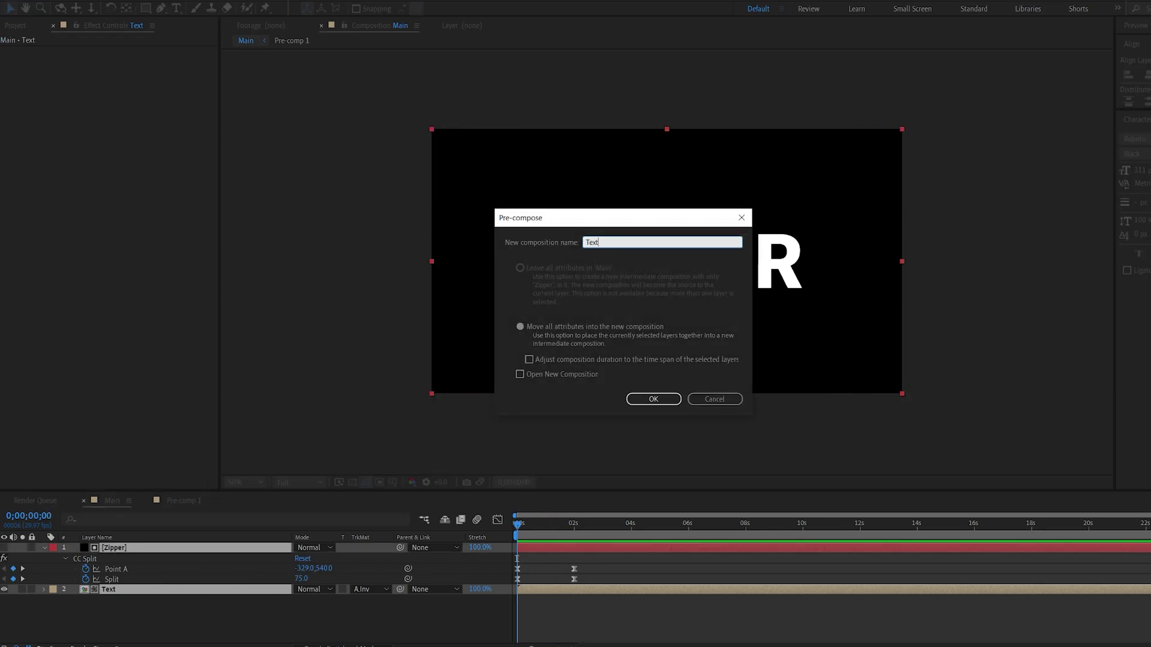
{"action": "key", "text": "Return"}
{"action": "right_click", "coordinate": [318, 580]}
{"action": "mouse_move", "coordinate": [363, 452]}
{"action": "left_click", "coordinate": [552, 486]}
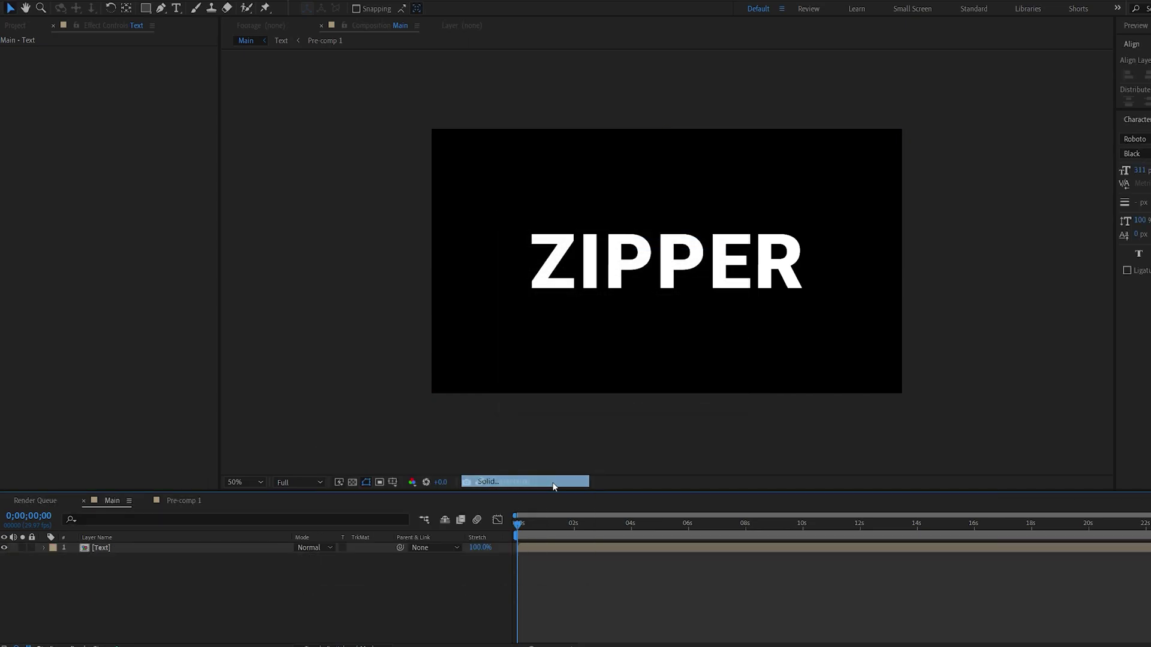
{"action": "type", "text": "Grad"}
{"action": "key", "text": "Return"}
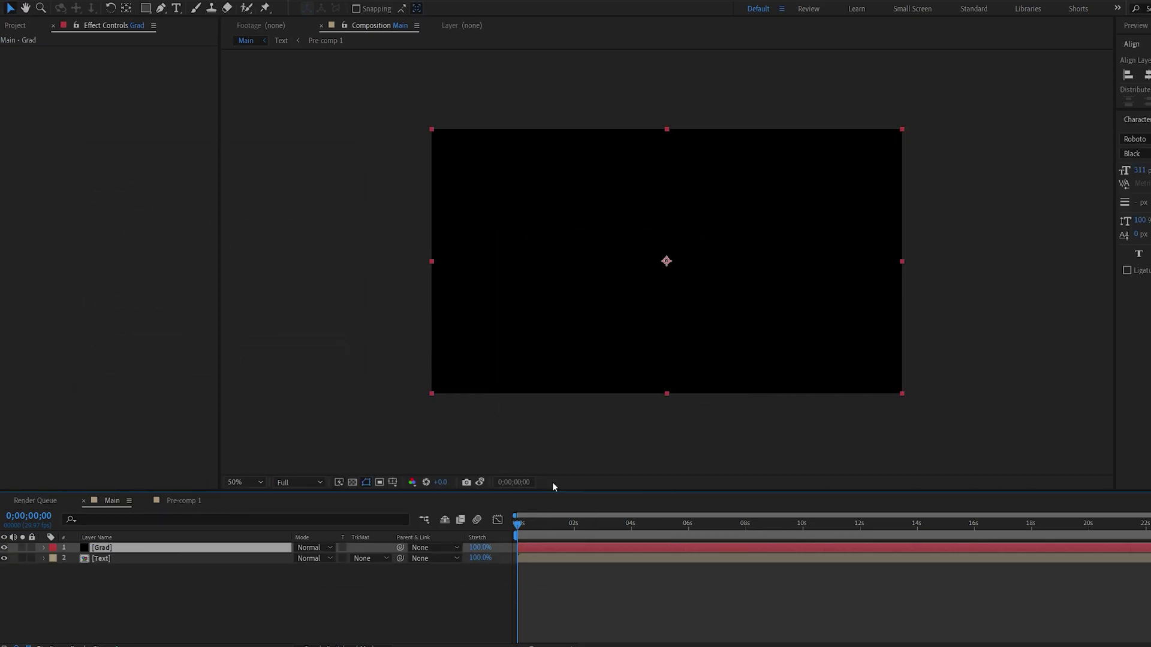
Apply Gradient Ramp to Grad as a horizontal white-to-black gradient
{"action": "key", "text": "ctrl+space"}
{"action": "type", "text": "grad"}
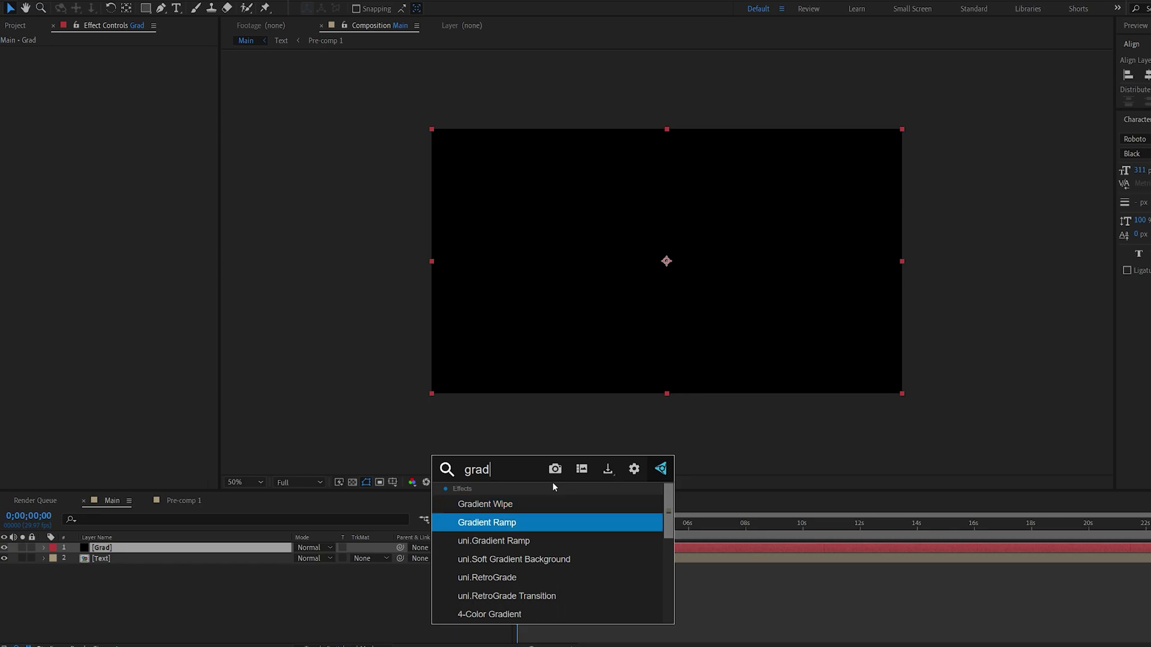
{"action": "key", "text": "Return"}
{"action": "left_click_drag", "start_coordinate": [666, 394], "coordinate": [398, 266]}
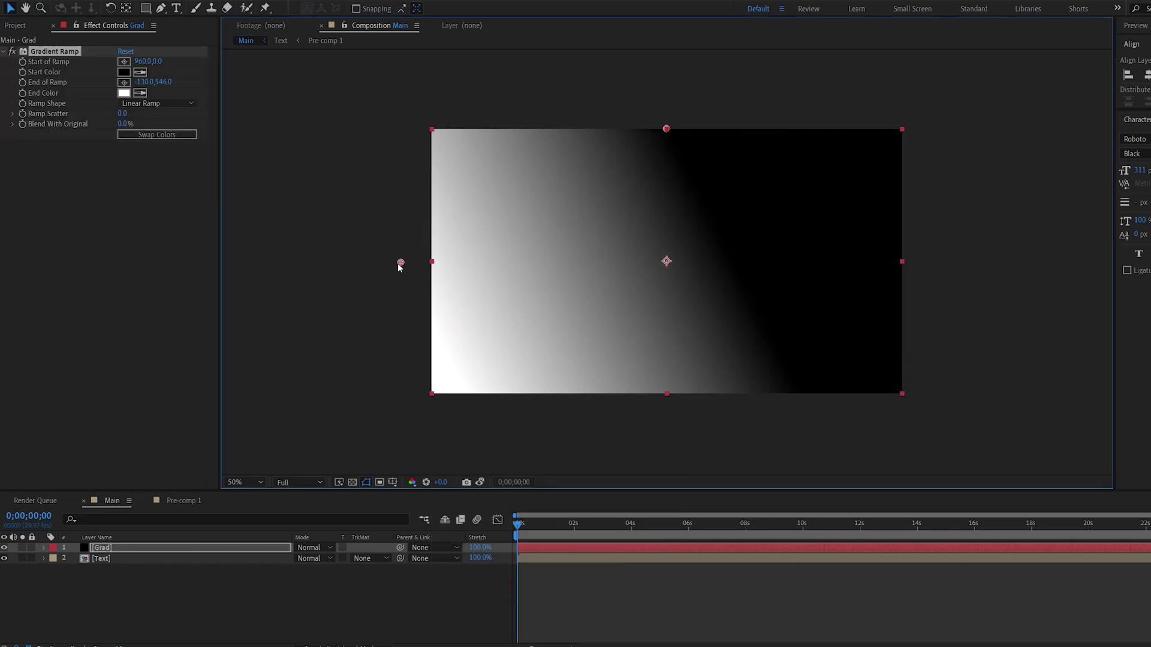
{"action": "left_click_drag", "start_coordinate": [666, 128], "coordinate": [936, 242]}
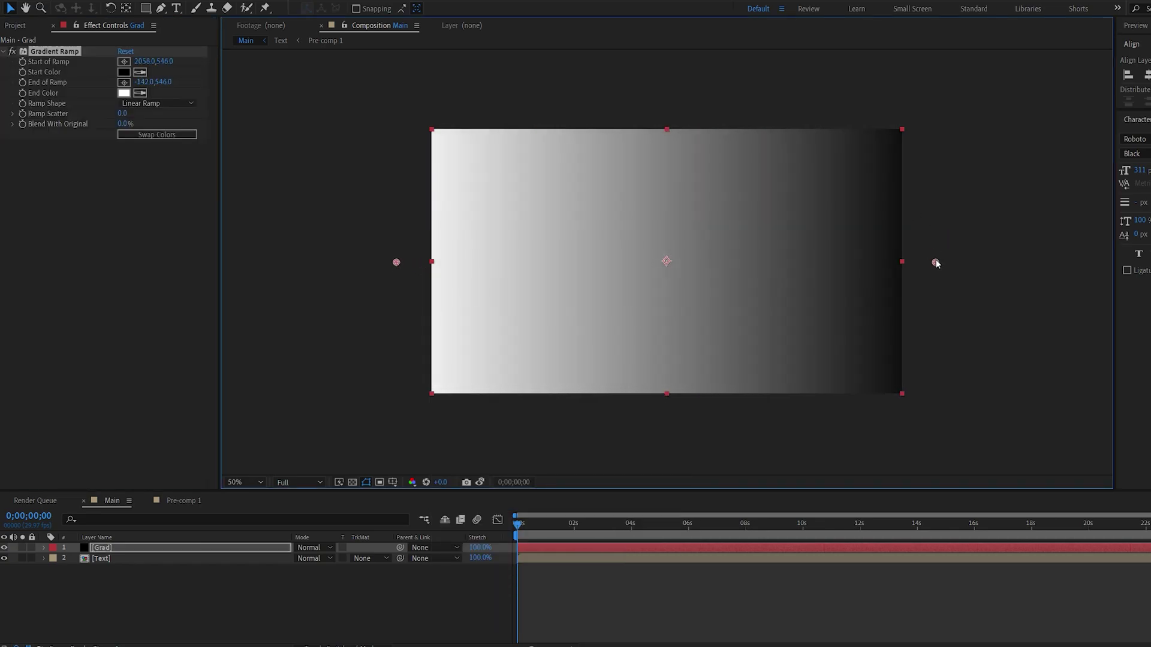
Hide Grad and move it beneath the Text layer
{"action": "left_click", "coordinate": [5, 548]}
{"action": "left_click_drag", "start_coordinate": [102, 548], "coordinate": [98, 591]}
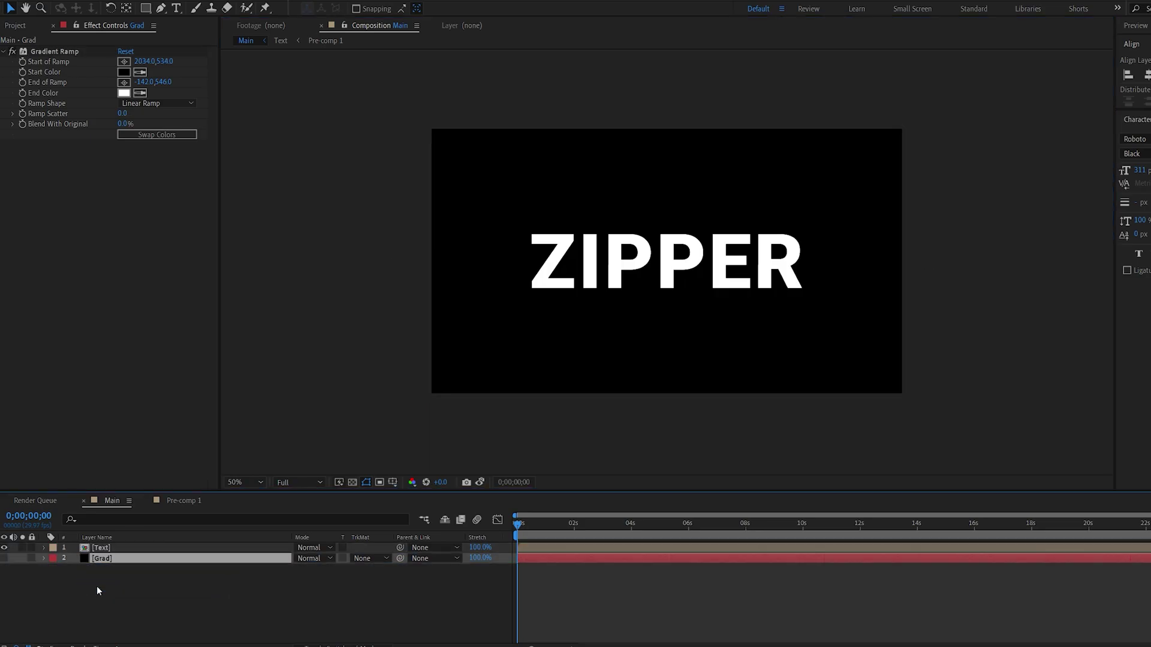
{"action": "left_click", "coordinate": [321, 602]}
{"action": "left_click", "coordinate": [127, 548]}
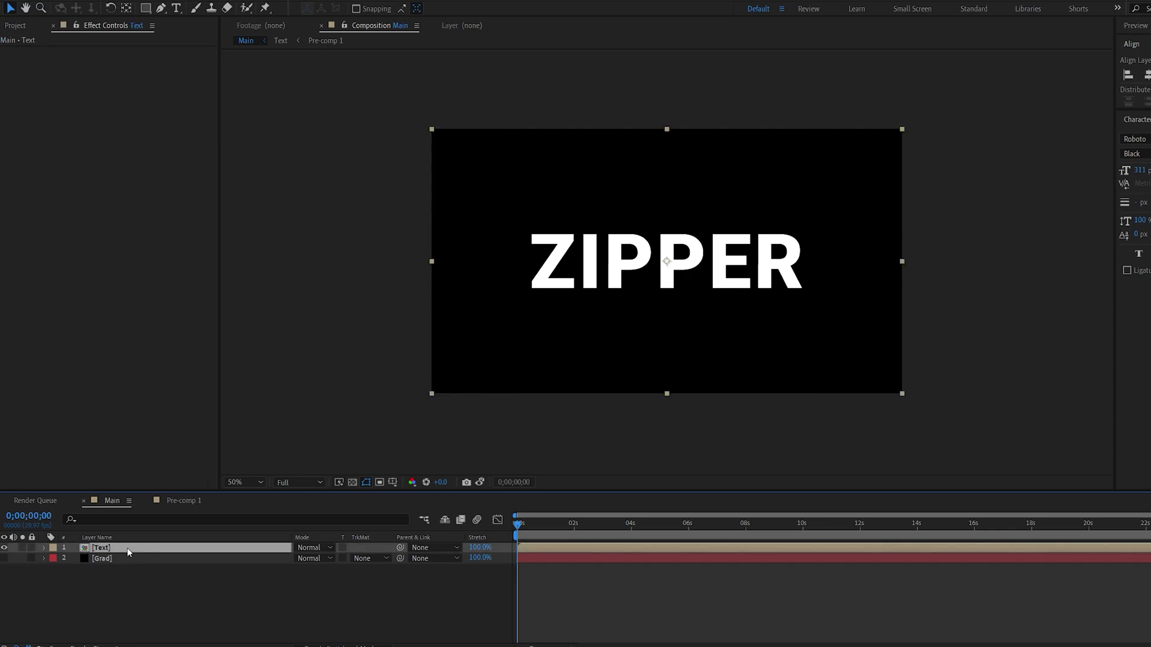
Apply Time Displacement to Text, mapped to the 2. Grad layer with Effects & Masks
{"action": "key", "text": "ctrl+space"}
{"action": "type", "text": "time"}
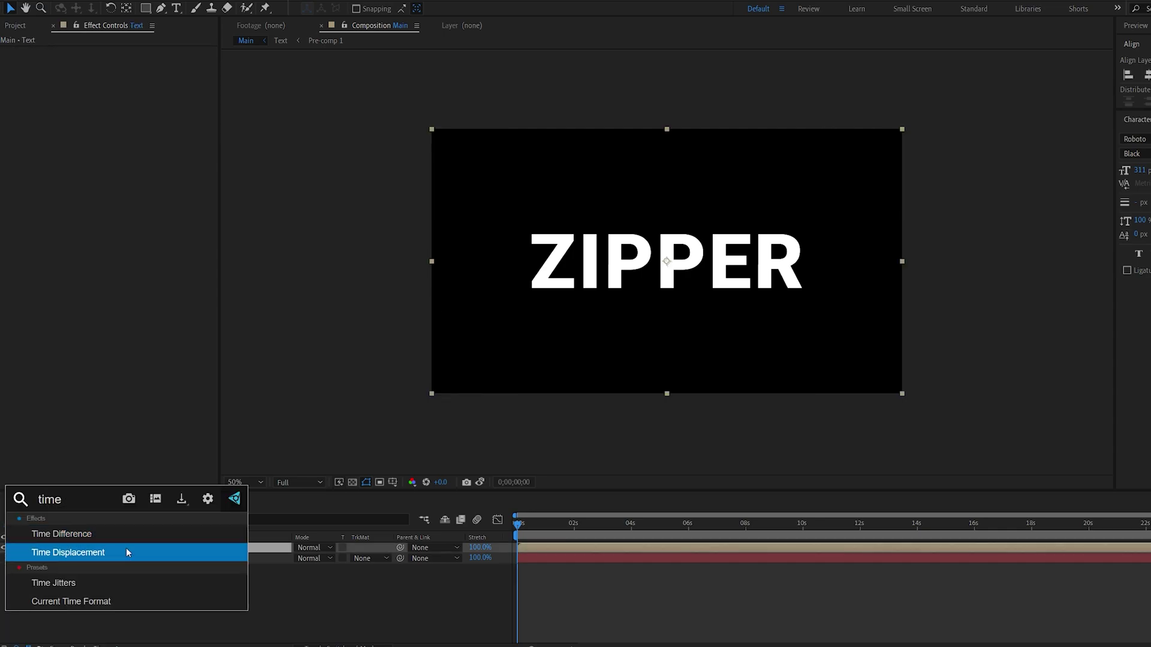
{"action": "left_click", "coordinate": [127, 552]}
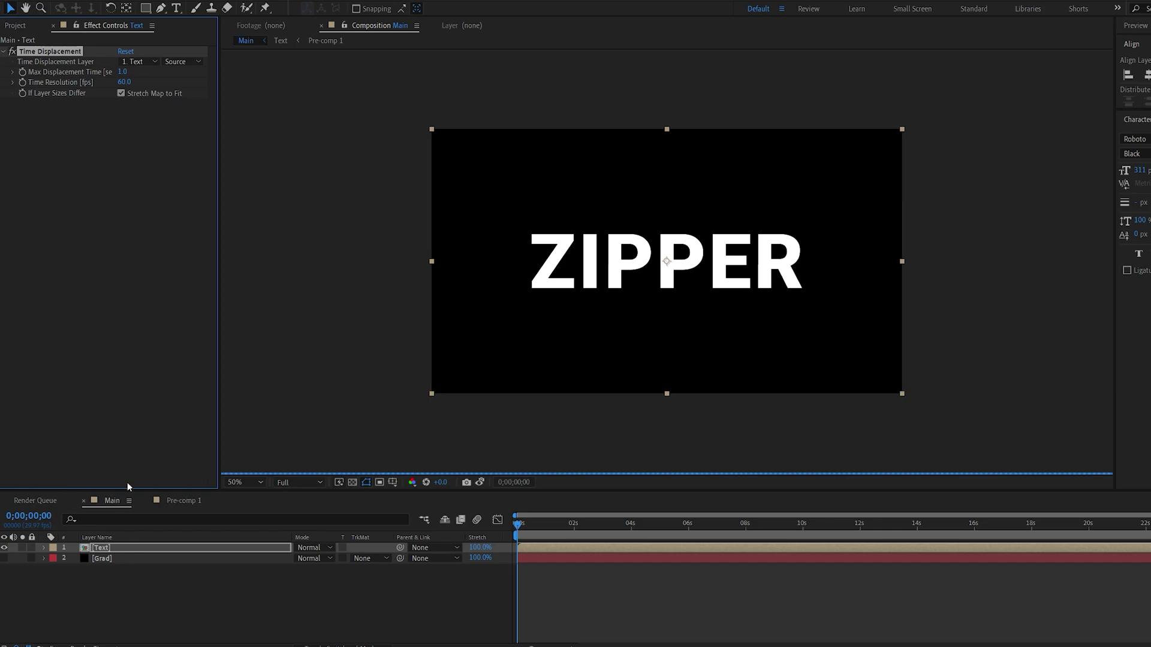
{"action": "left_click", "coordinate": [128, 63]}
{"action": "left_click", "coordinate": [159, 101]}
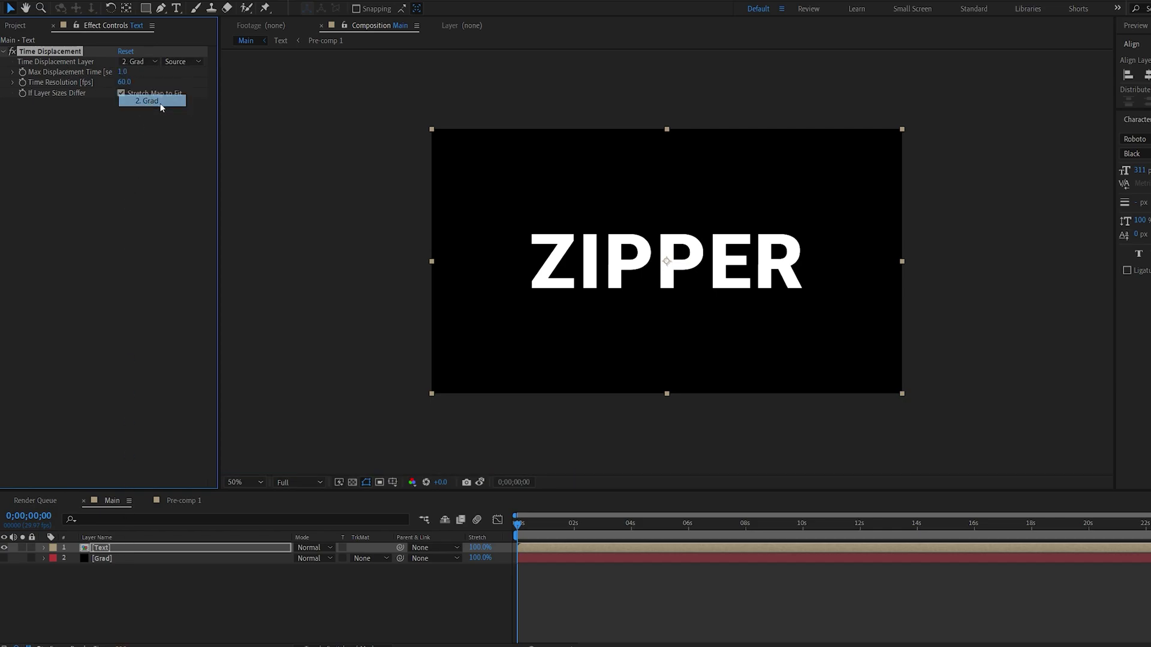
{"action": "left_click", "coordinate": [184, 63]}
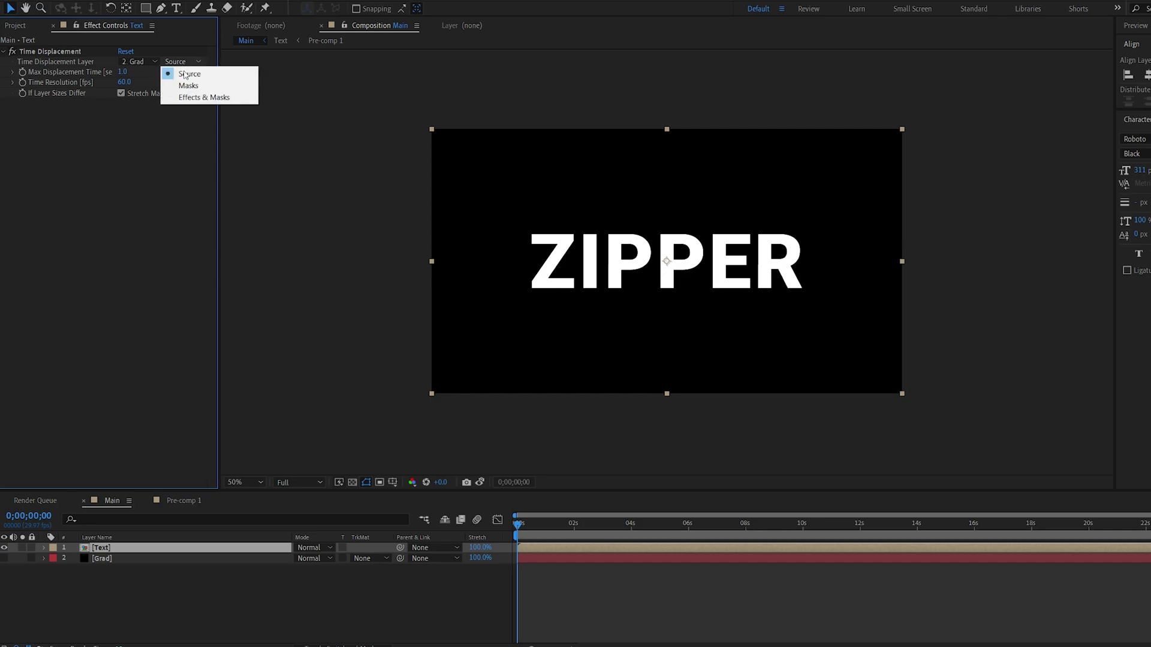
{"action": "left_click", "coordinate": [202, 98]}
Preview and scrub the displaced letters at 200% zoom
{"action": "key", "text": "space"}
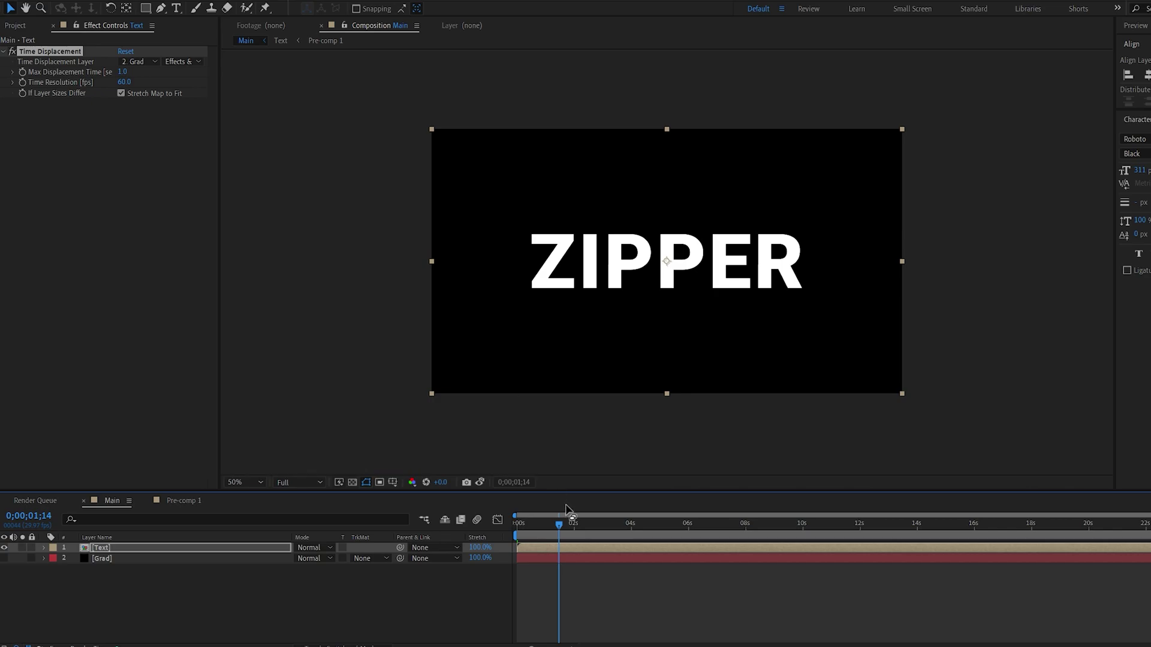
{"action": "key", "text": "period"}
{"action": "key", "text": "period"}
{"action": "left_click_drag", "start_coordinate": [503, 251], "coordinate": [577, 257]}
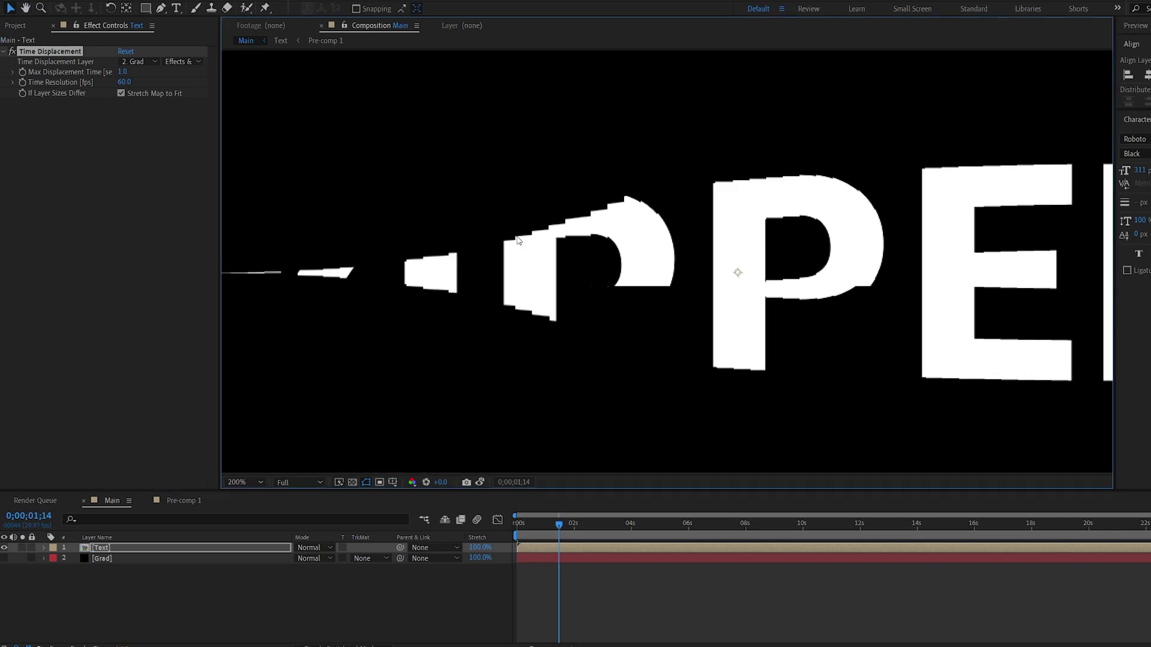
{"action": "left_click", "coordinate": [549, 524]}
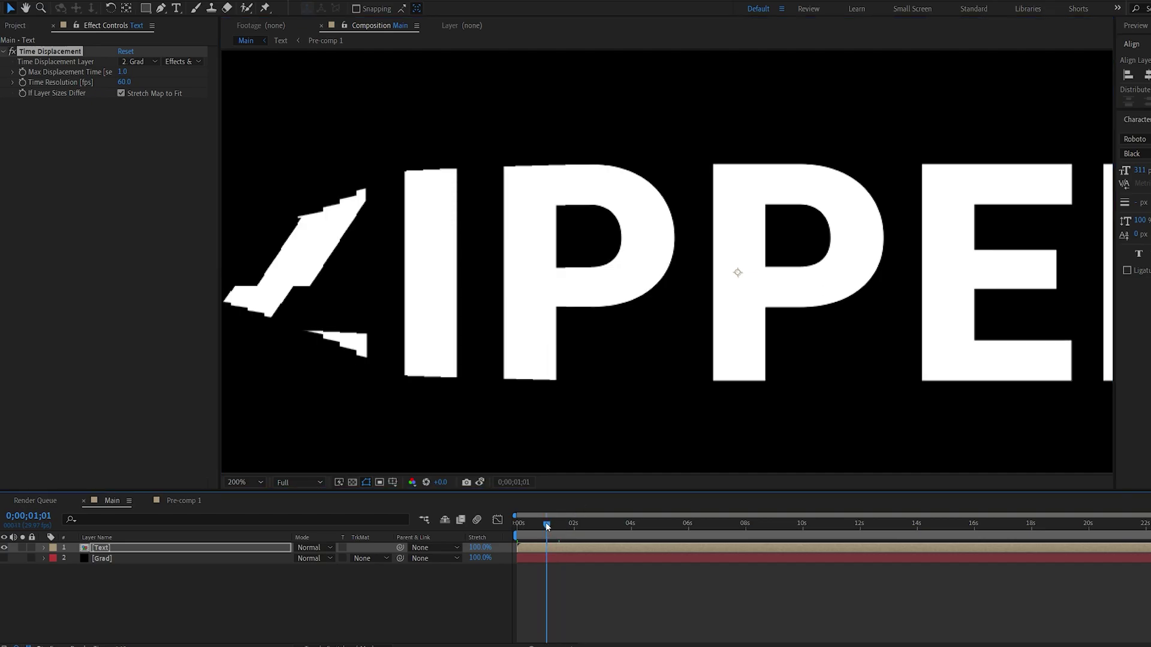
{"action": "left_click_drag", "start_coordinate": [552, 526], "coordinate": [564, 526]}
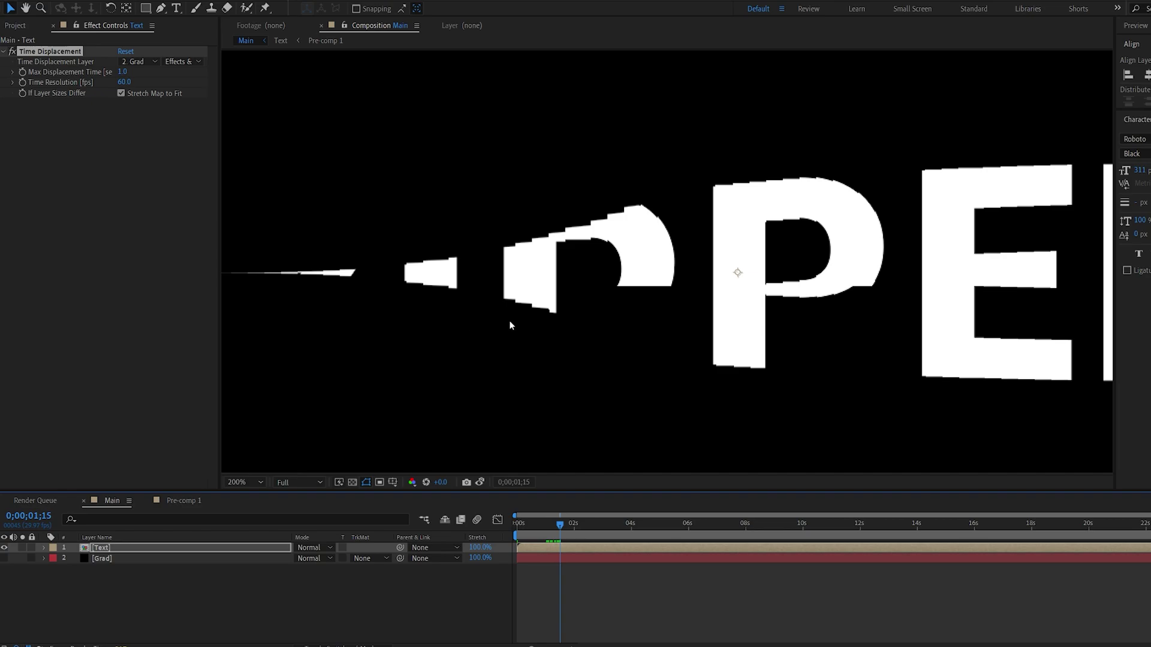
Swap the colours of Grad's Gradient Ramp
{"action": "left_click", "coordinate": [116, 558]}
{"action": "scroll", "coordinate": [520, 409], "scroll_direction": "down", "scroll_amount": 2}
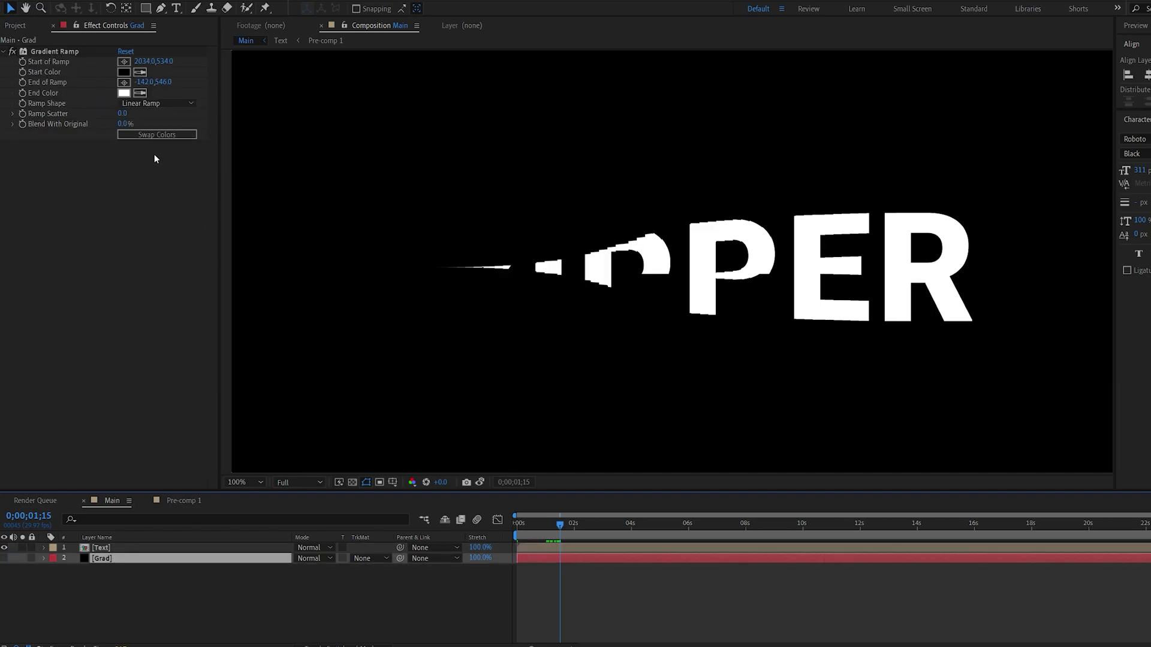
{"action": "left_click", "coordinate": [164, 136]}
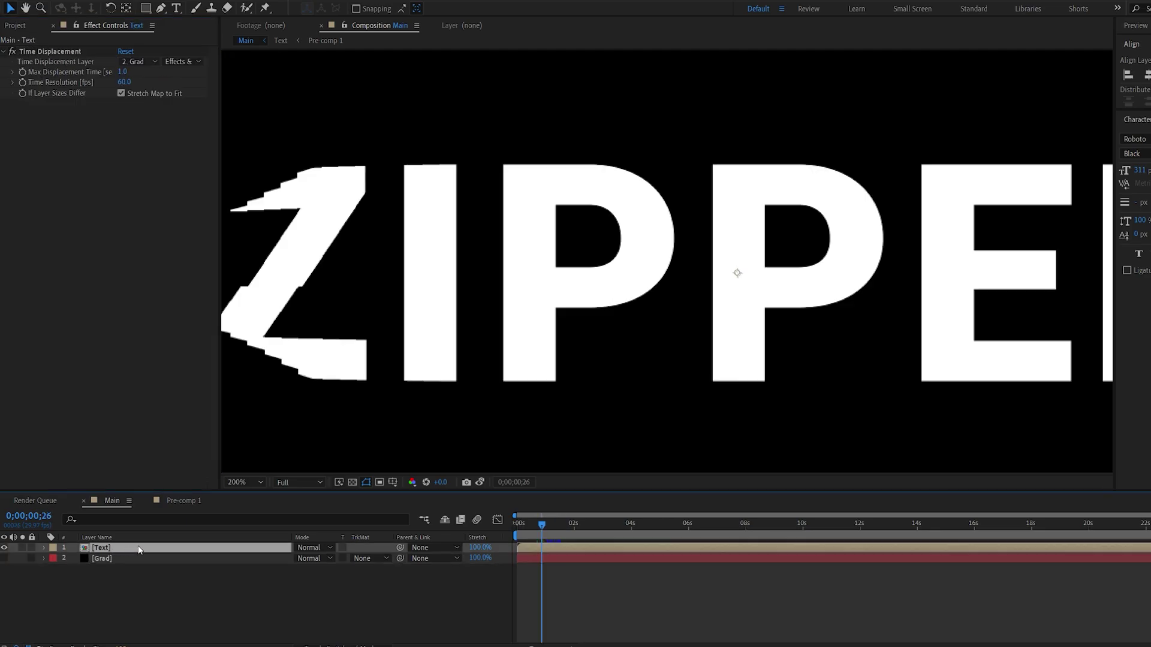
Try Time Resolution 80 and 40 on Text's Time Displacement, then settle on 60
{"action": "left_click", "coordinate": [124, 82]}
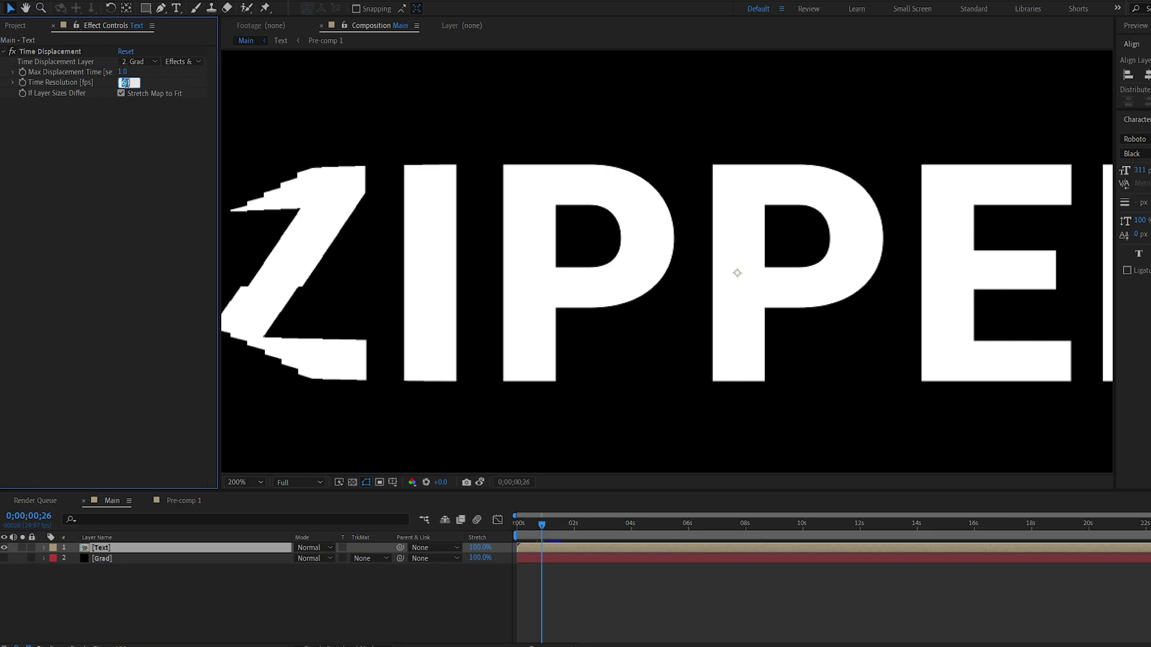
{"action": "left_click", "coordinate": [351, 335]}
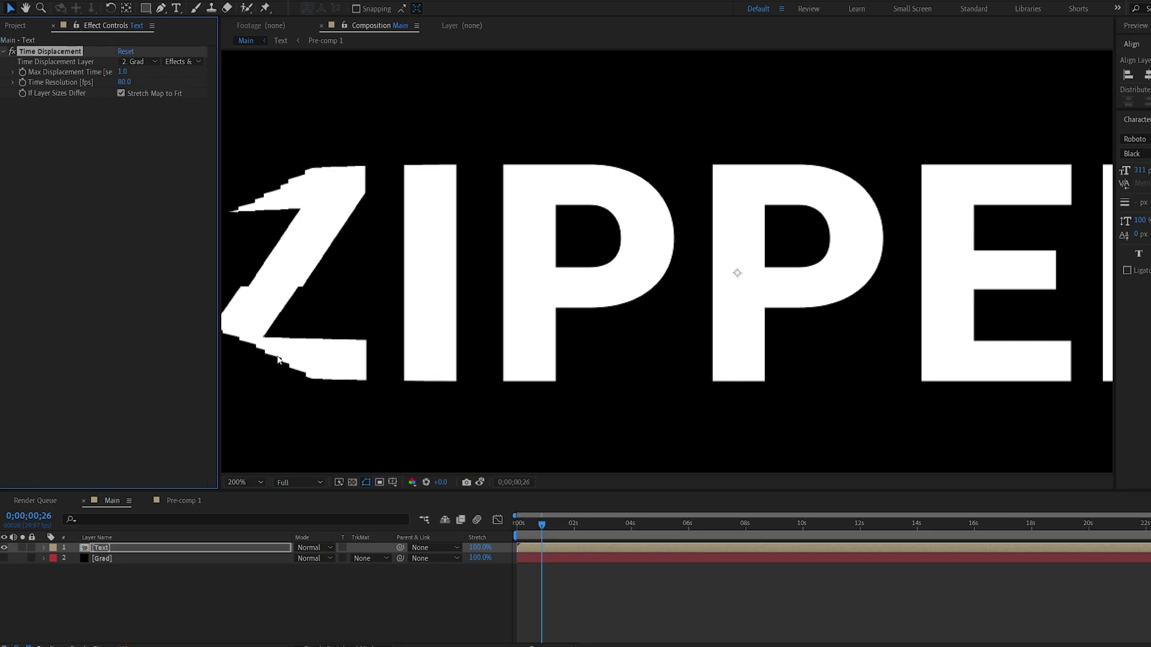
{"action": "left_click", "coordinate": [124, 82]}
{"action": "type", "text": "40"}
{"action": "left_click", "coordinate": [101, 280]}
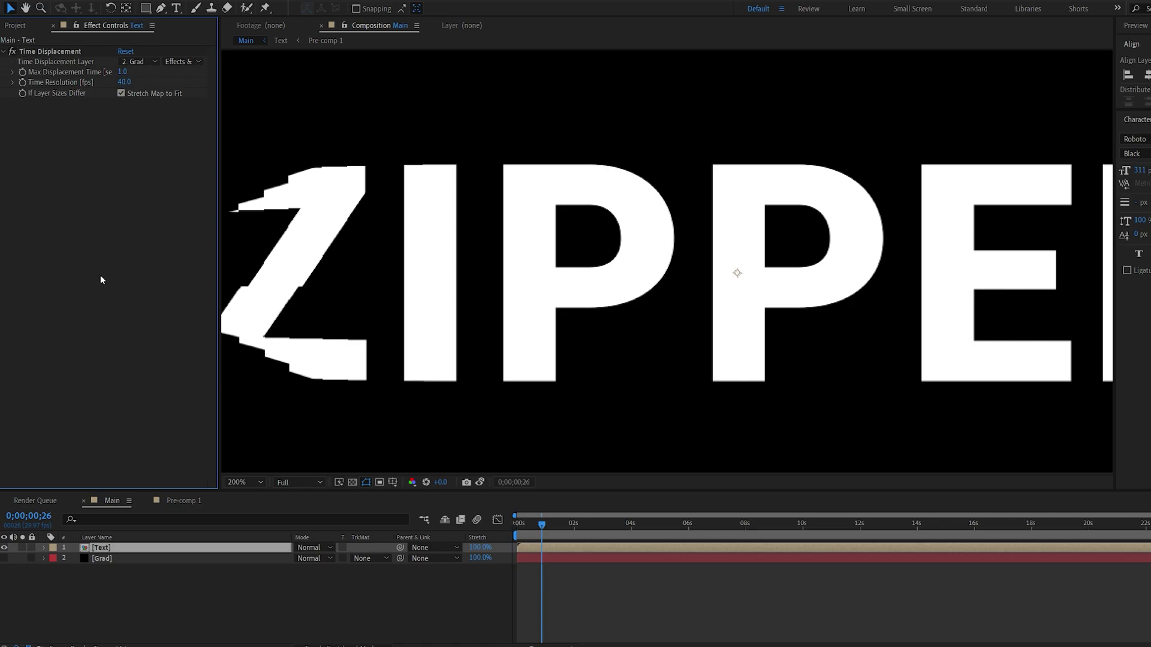
{"action": "left_click", "coordinate": [125, 82]}
{"action": "key", "text": "Return"}
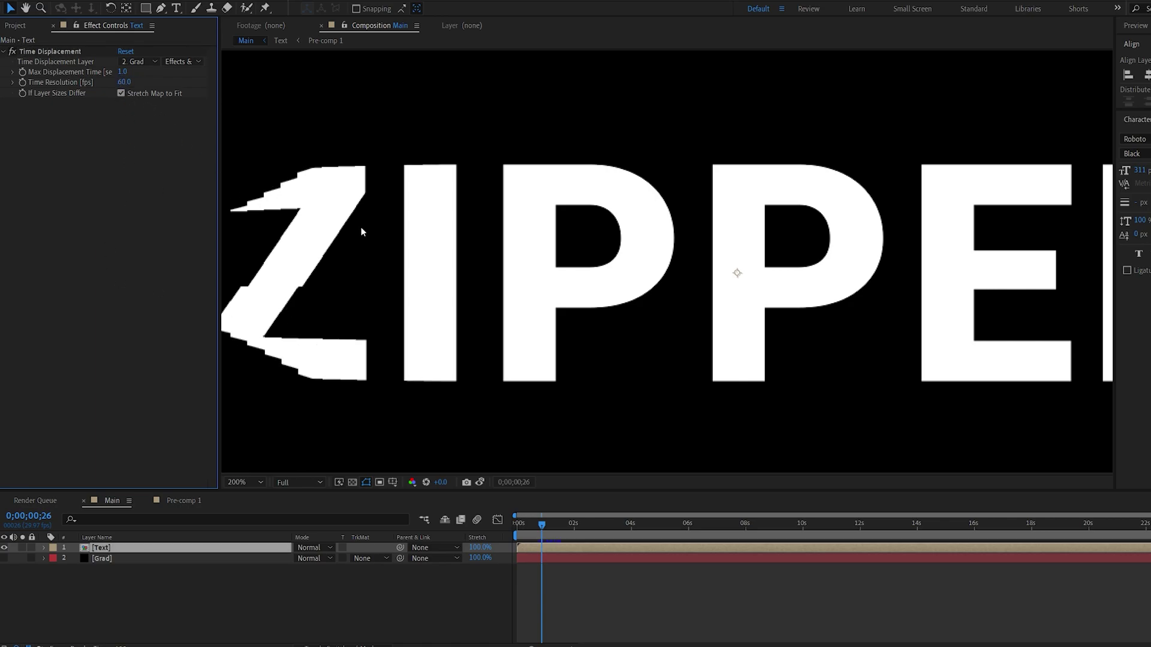
Nest the text and gradient layers into a new pre-comp, Pre-comp 2
{"action": "key", "text": "comma"}
{"action": "key", "text": "ctrl+a"}
{"action": "key", "text": "ctrl+shift+c"}
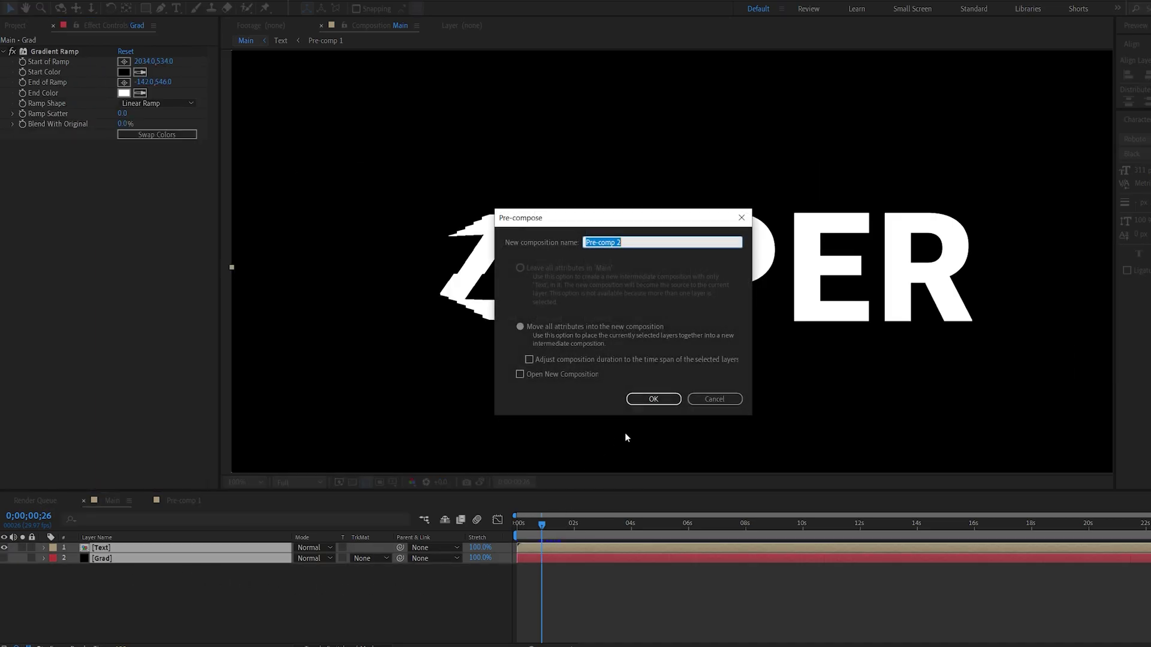
{"action": "left_click", "coordinate": [654, 399]}
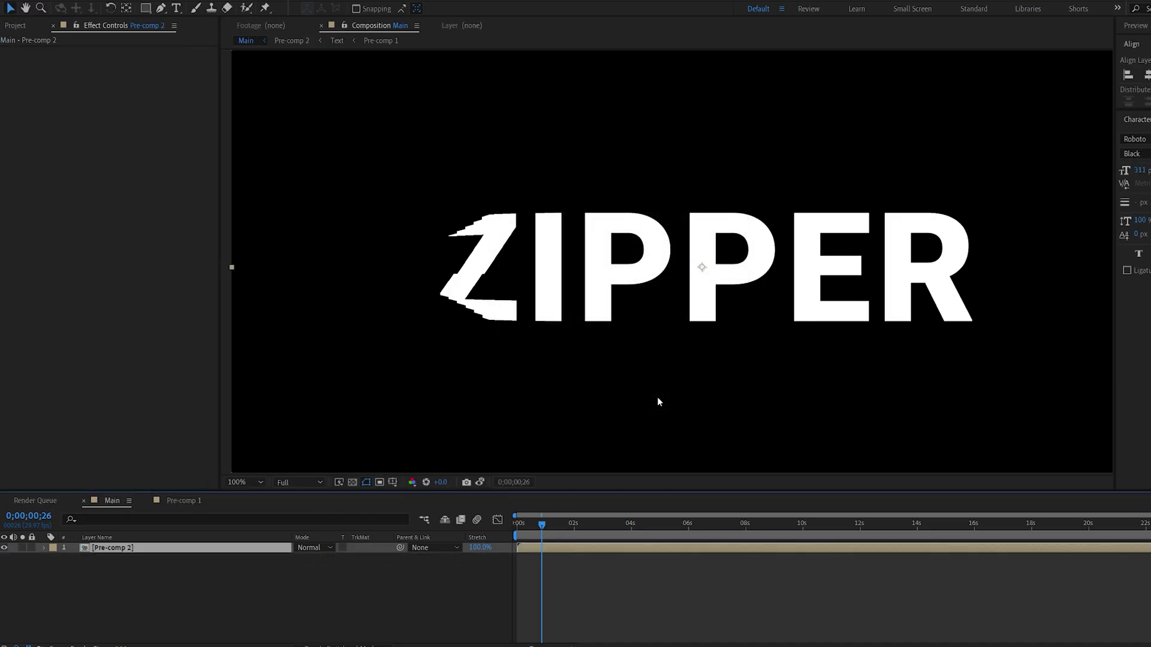
Set the Main composition's frame rate to 15 fps and preview the result
{"action": "right_click", "coordinate": [109, 506]}
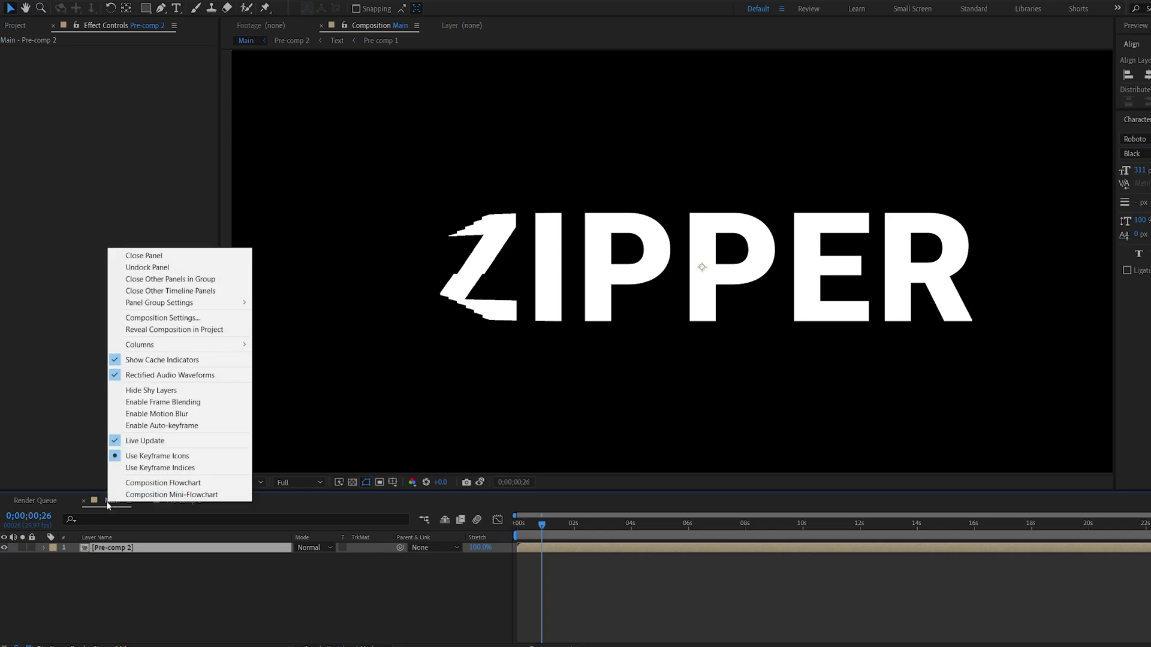
{"action": "left_click", "coordinate": [176, 317]}
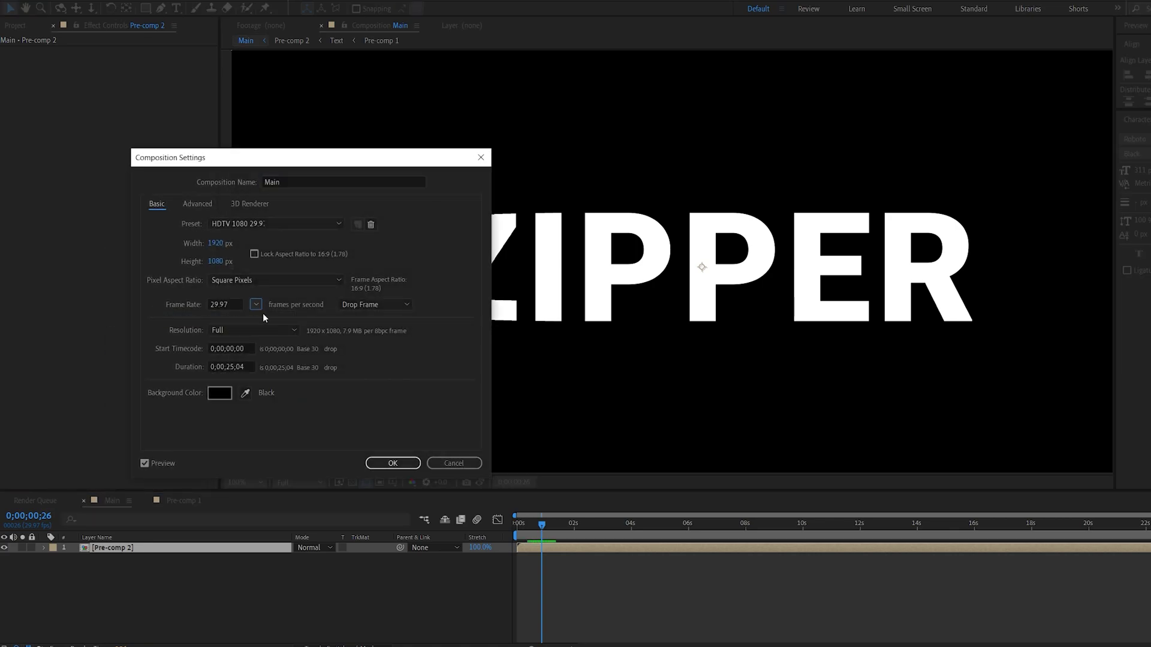
{"action": "left_click", "coordinate": [257, 306]}
{"action": "left_click", "coordinate": [275, 344]}
{"action": "left_click", "coordinate": [390, 463]}
{"action": "key", "text": "space"}
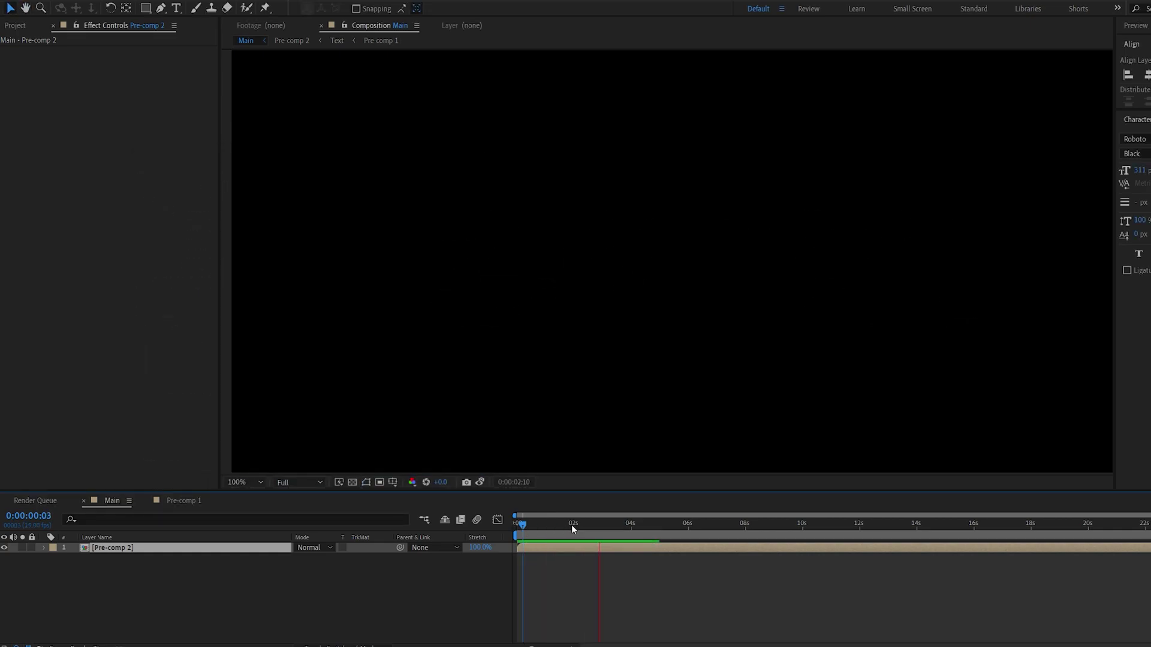
{"action": "left_click_drag", "start_coordinate": [571, 524], "coordinate": [545, 536]}
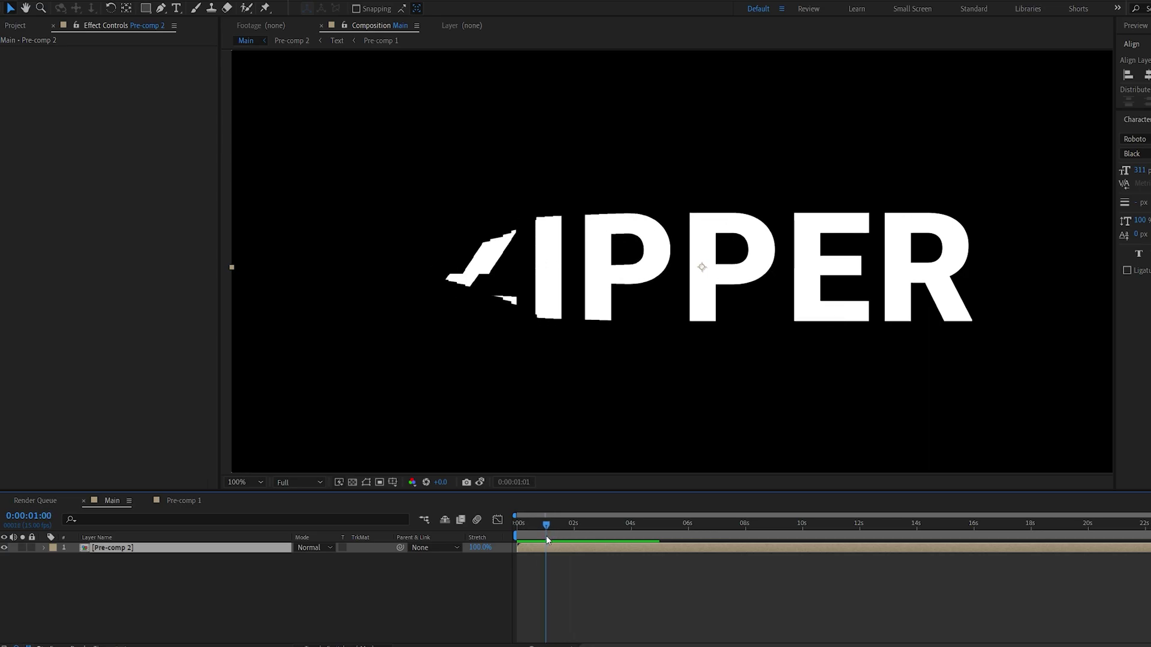
Inside the Text comp, shift the Zipper layer's Point A and Split keyframes later, then return to Main
{"action": "double_click", "coordinate": [544, 548]}
{"action": "double_click", "coordinate": [129, 550]}
{"action": "left_click", "coordinate": [542, 557]}
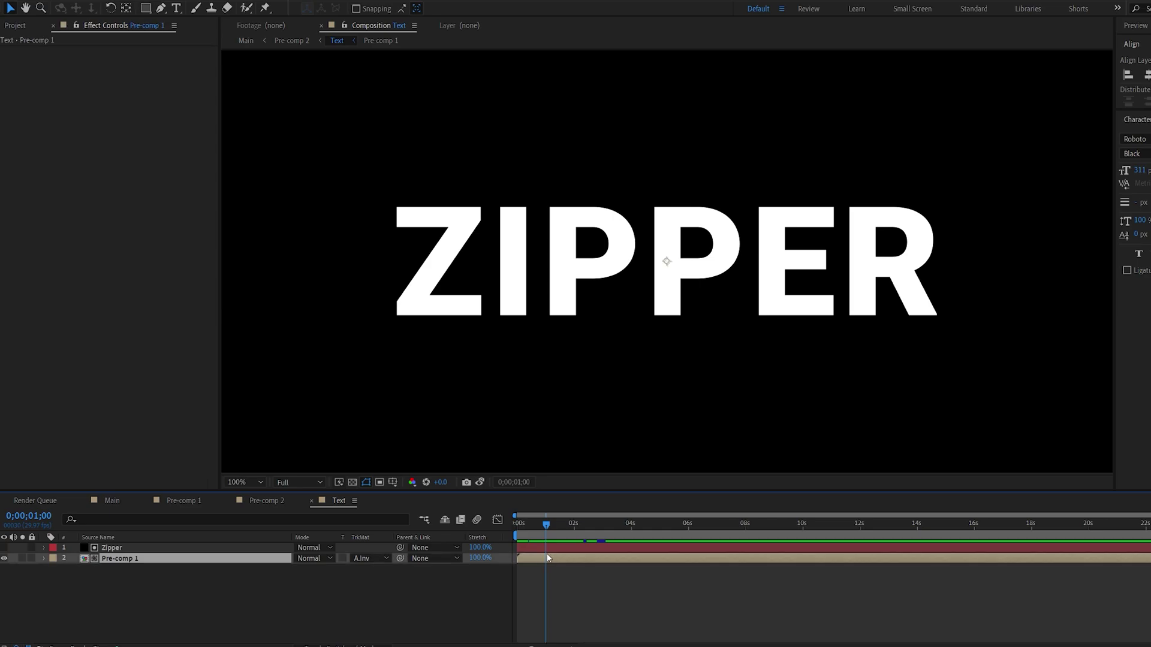
{"action": "left_click", "coordinate": [550, 549]}
{"action": "key", "text": "u"}
{"action": "left_click_drag", "start_coordinate": [623, 568], "coordinate": [580, 585]}
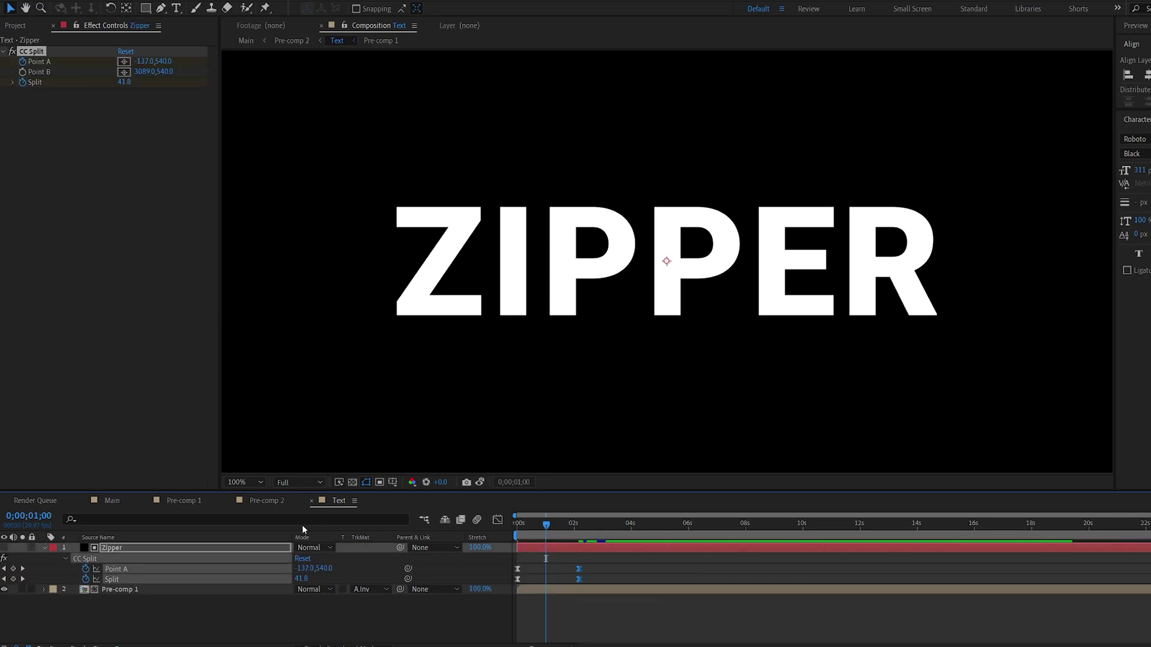
{"action": "left_click", "coordinate": [118, 501]}
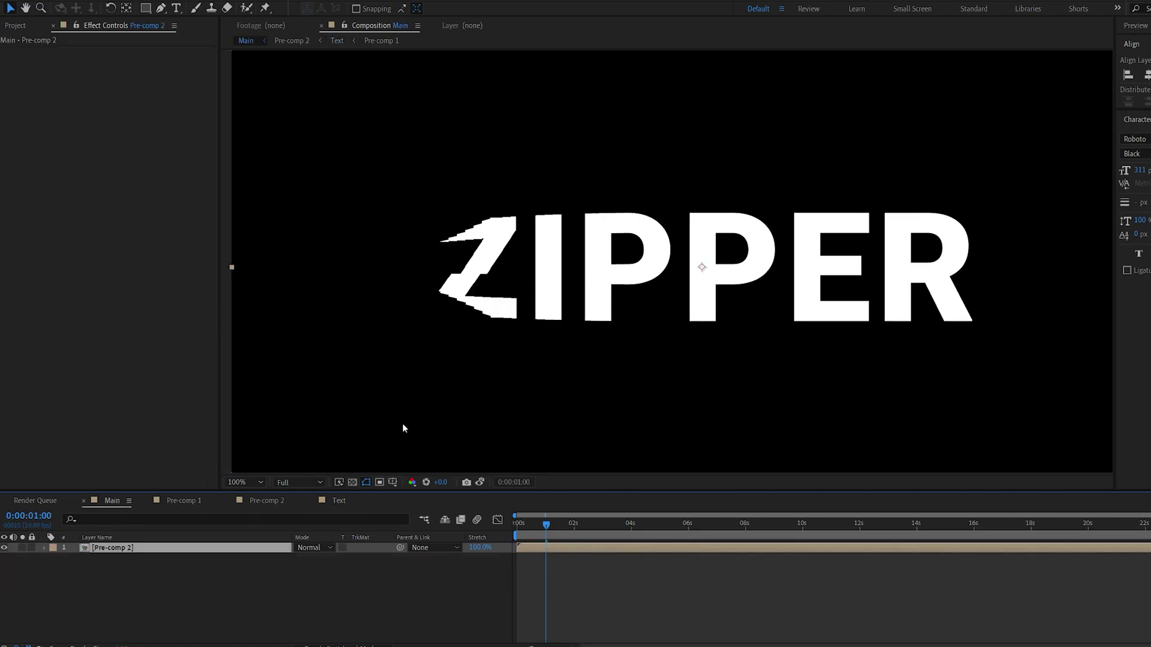
Duplicate Pre-comp 2, delay the copy a few frames, and give it a light red Fill E95B5B
{"action": "left_click", "coordinate": [378, 589]}
{"action": "key", "text": "equal"}
{"action": "key", "text": "equal"}
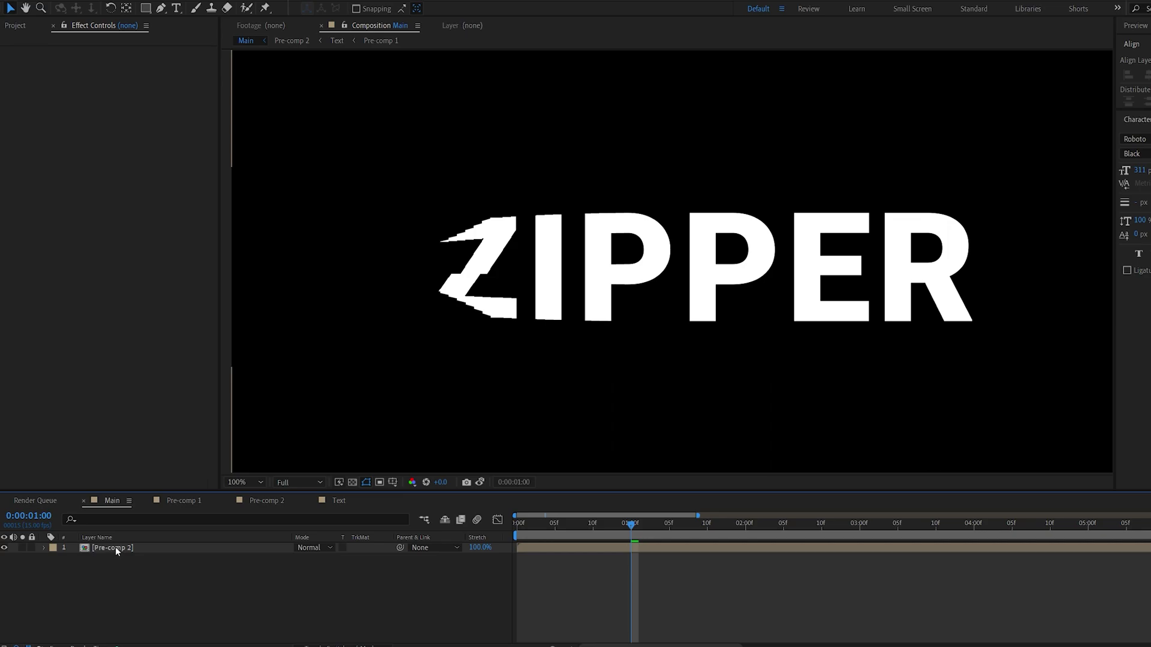
{"action": "left_click", "coordinate": [115, 546]}
{"action": "key", "text": "ctrl+d"}
{"action": "left_click_drag", "start_coordinate": [529, 559], "coordinate": [549, 559]}
{"action": "key", "text": "ctrl+space"}
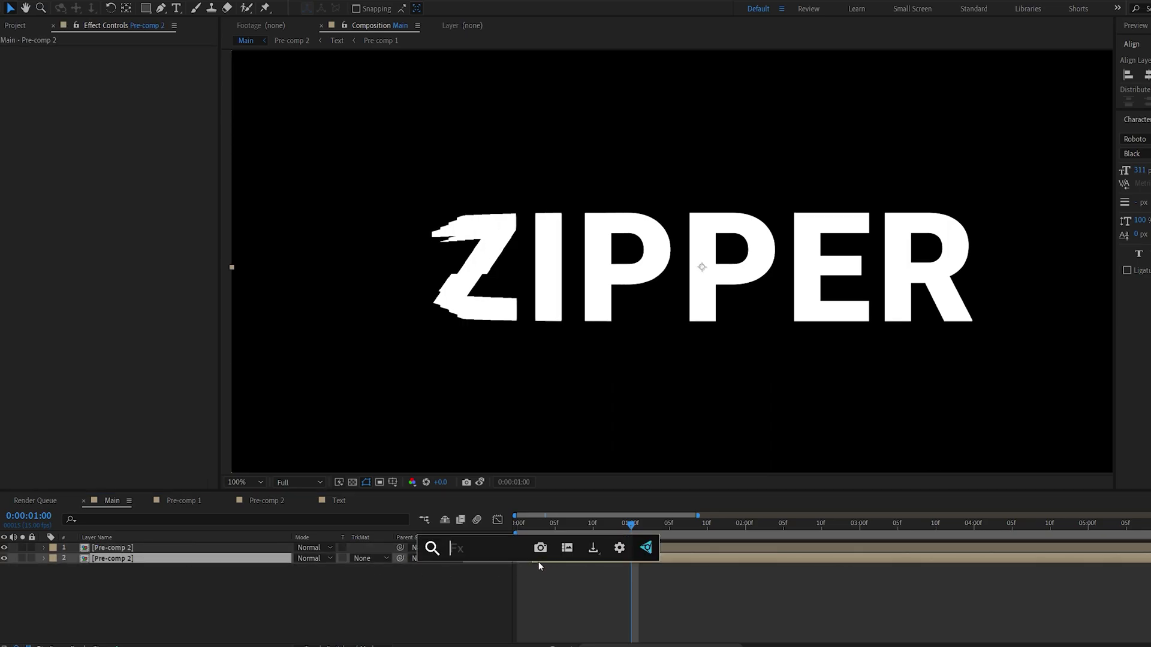
{"action": "type", "text": "fill"}
{"action": "key", "text": "Return"}
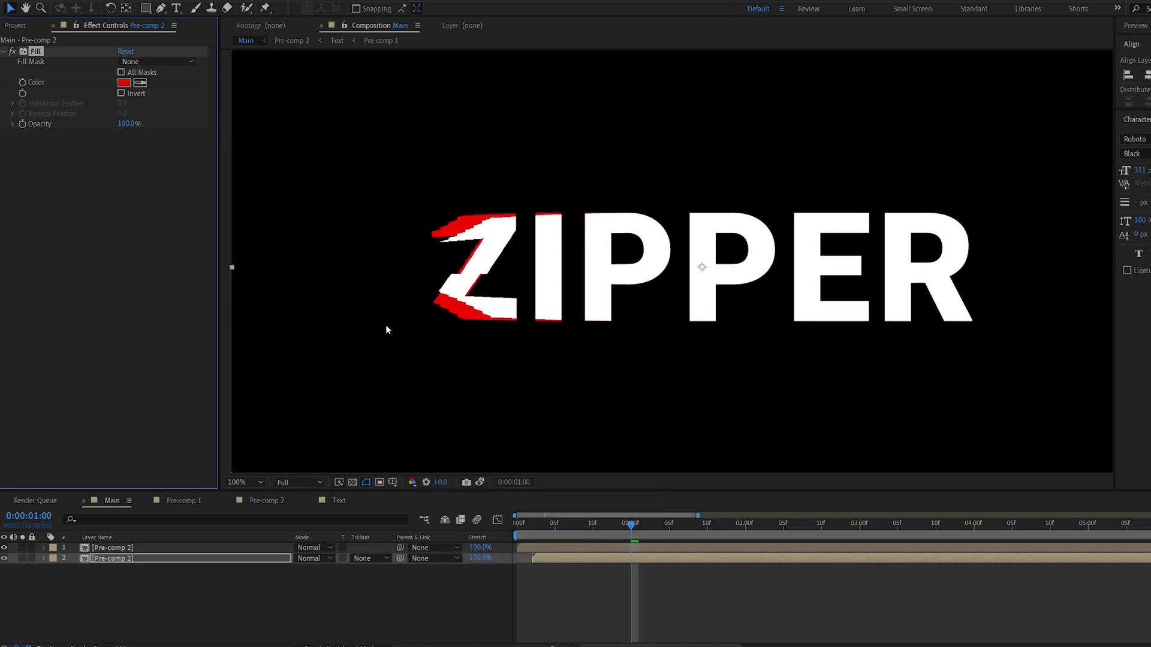
{"action": "left_click", "coordinate": [123, 83]}
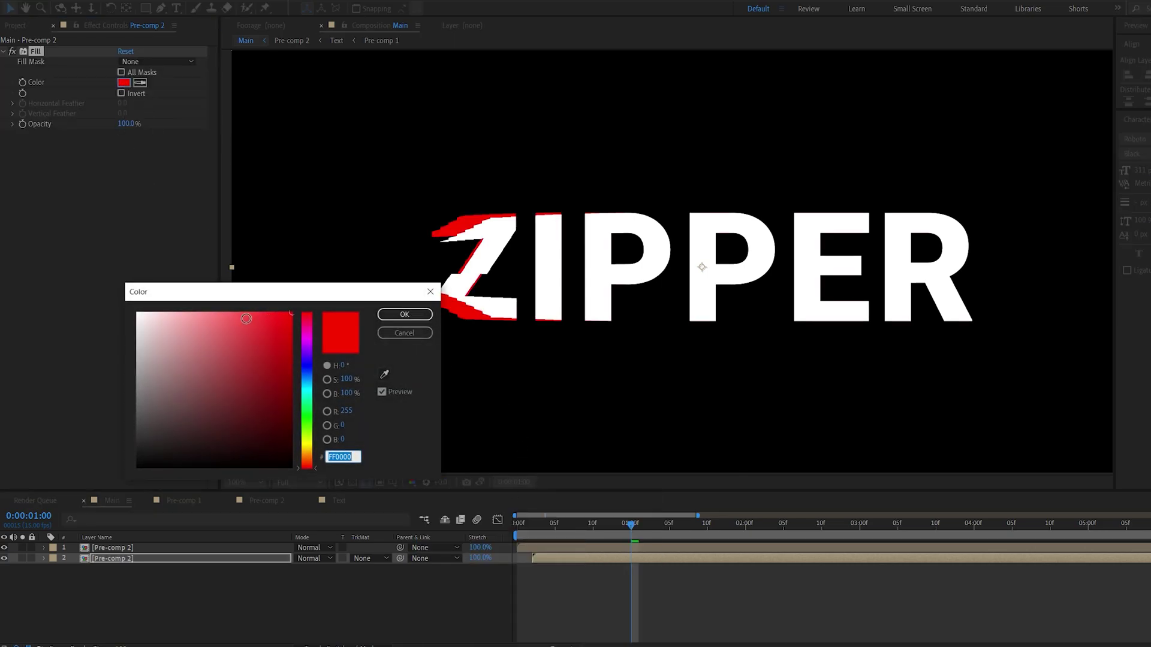
{"action": "left_click", "coordinate": [231, 325]}
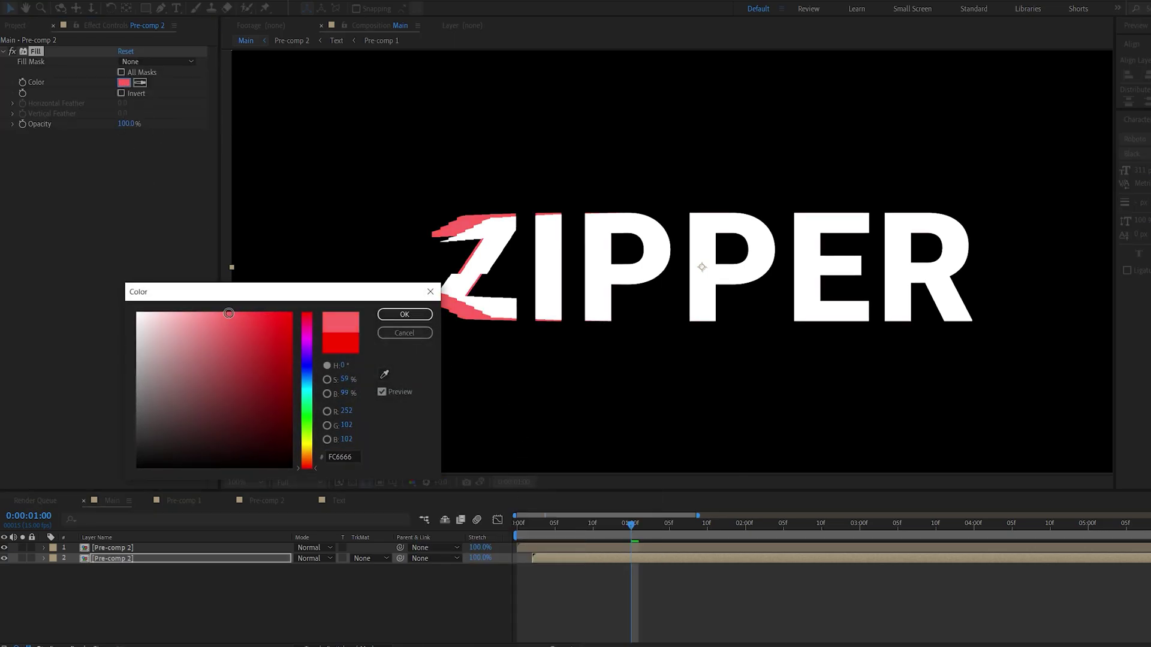
{"action": "left_click", "coordinate": [396, 318]}
Duplicate the red copy, delay it further, and change its Fill to green 7EE95B
{"action": "key", "text": "ctrl+d"}
{"action": "left_click_drag", "start_coordinate": [549, 573], "coordinate": [571, 572]}
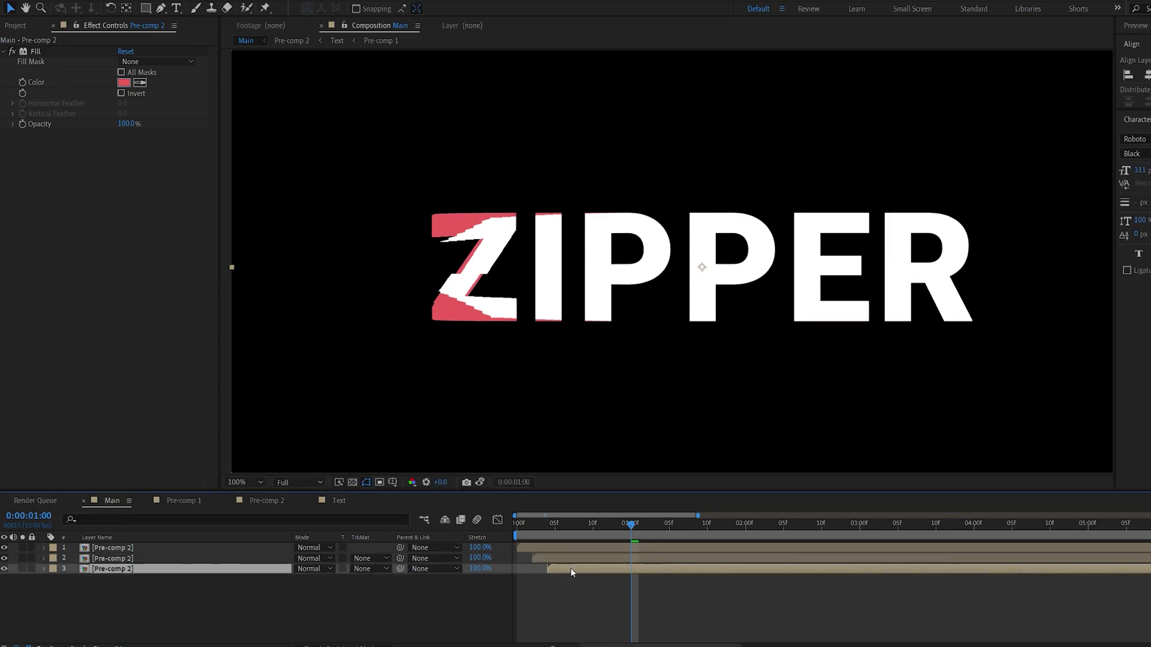
{"action": "left_click", "coordinate": [123, 82]}
{"action": "left_click", "coordinate": [307, 422]}
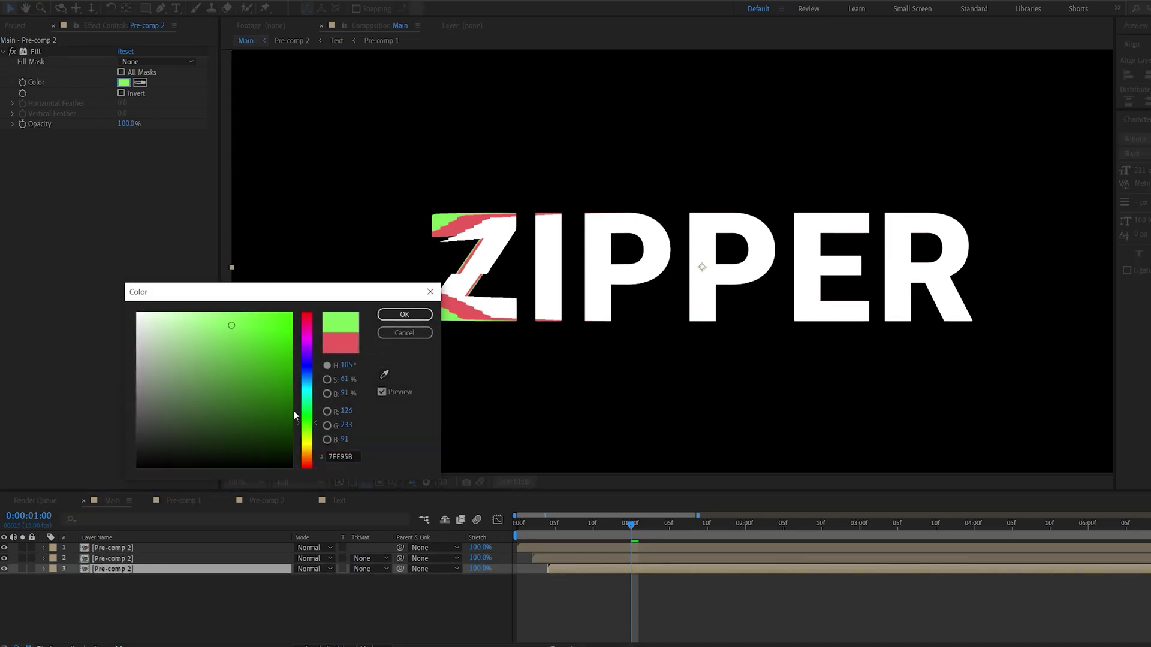
{"action": "left_click", "coordinate": [380, 315]}
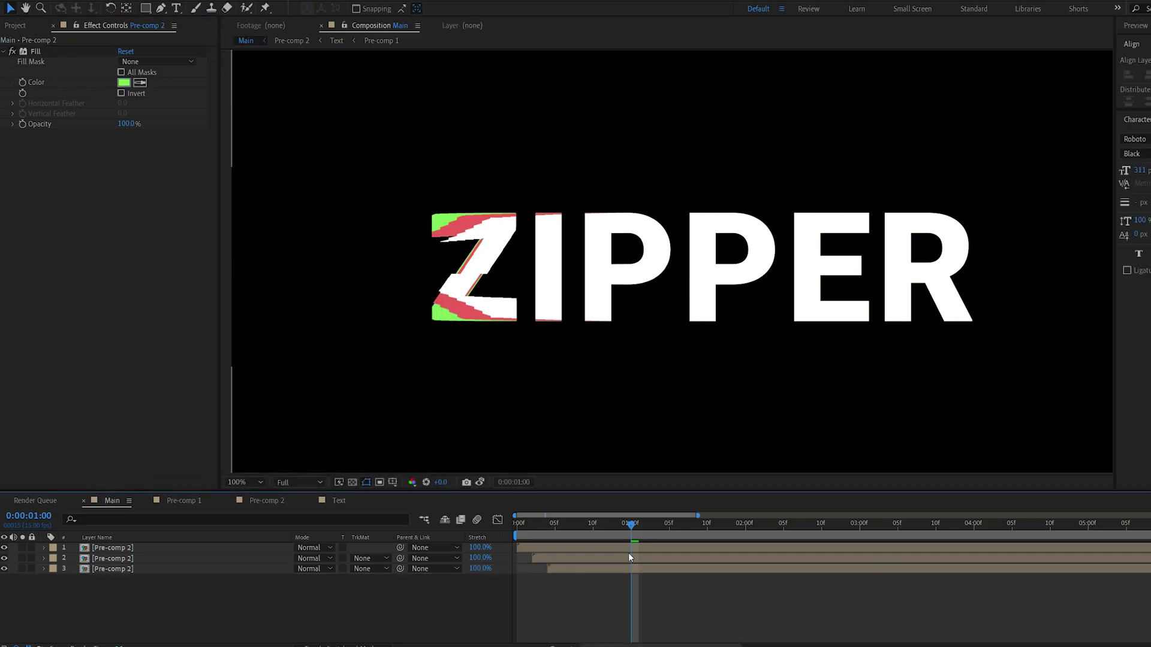
{"action": "scroll", "coordinate": [502, 300], "scroll_direction": "down", "scroll_amount": 2}
At frame 12, nest all three ZIPPER layers into Pre-comp 3
{"action": "left_click", "coordinate": [610, 523]}
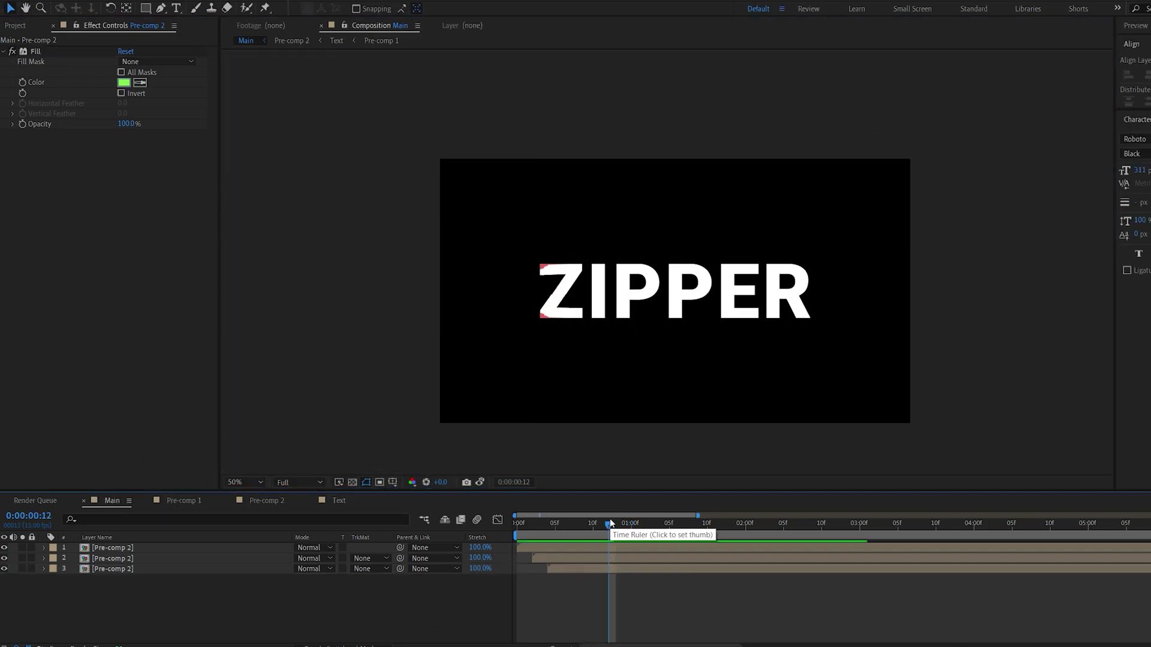
{"action": "key", "text": "ctrl+a"}
{"action": "key", "text": "ctrl+shift+c"}
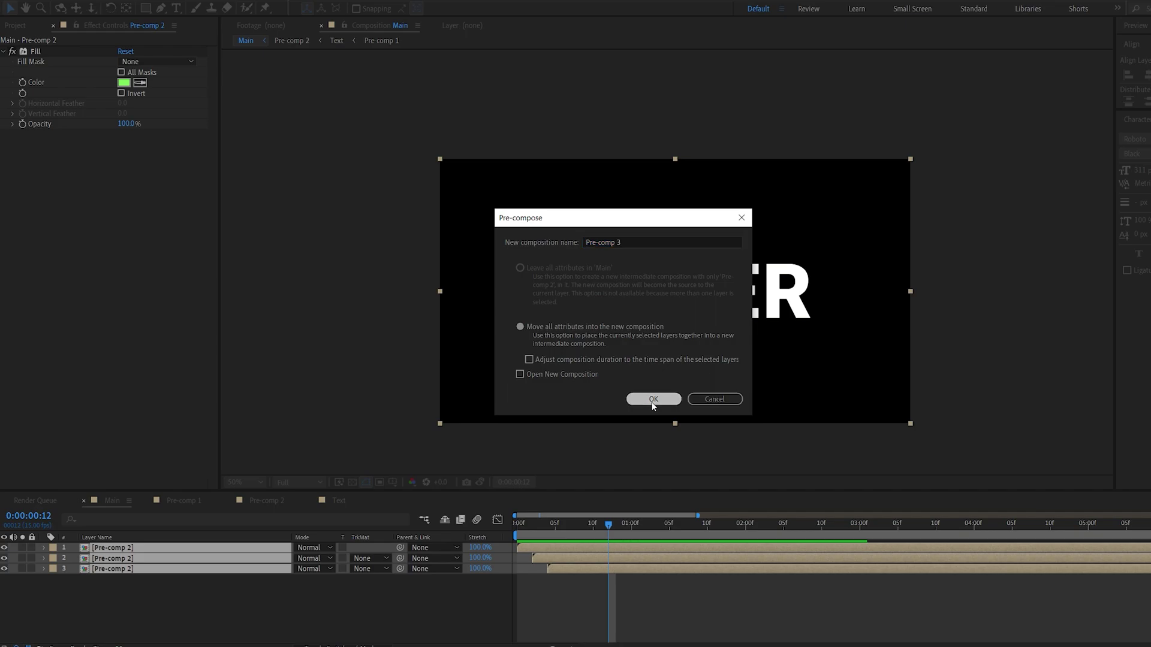
{"action": "left_click", "coordinate": [655, 398]}
Add a new dark purple solid (25232B) as the background layer
{"action": "right_click", "coordinate": [264, 586]}
{"action": "mouse_move", "coordinate": [283, 454]}
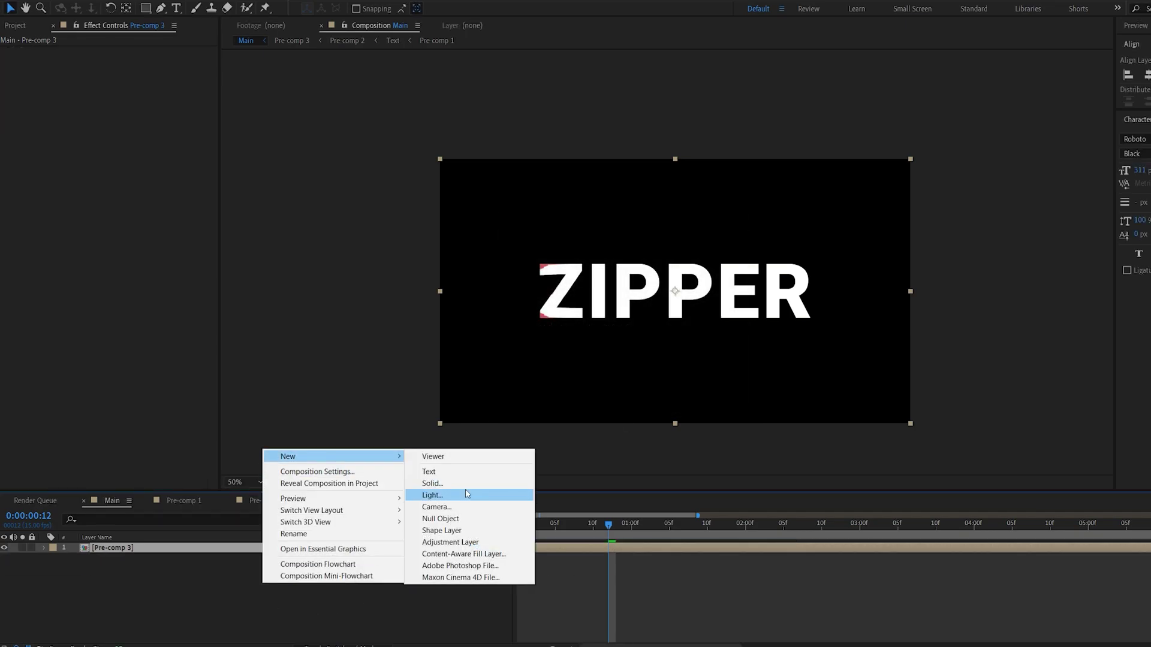
{"action": "left_click", "coordinate": [438, 483]}
{"action": "left_click", "coordinate": [208, 357]}
{"action": "left_click", "coordinate": [137, 449]}
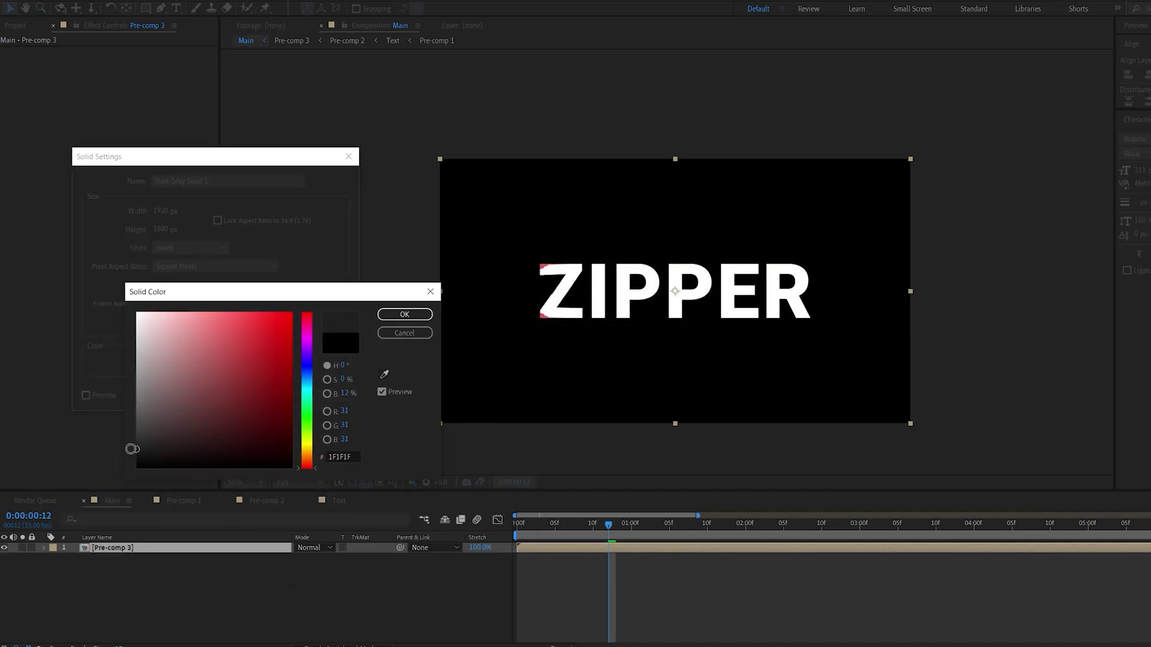
{"action": "left_click_drag", "start_coordinate": [307, 386], "coordinate": [307, 363]}
{"action": "left_click_drag", "start_coordinate": [145, 459], "coordinate": [167, 441]}
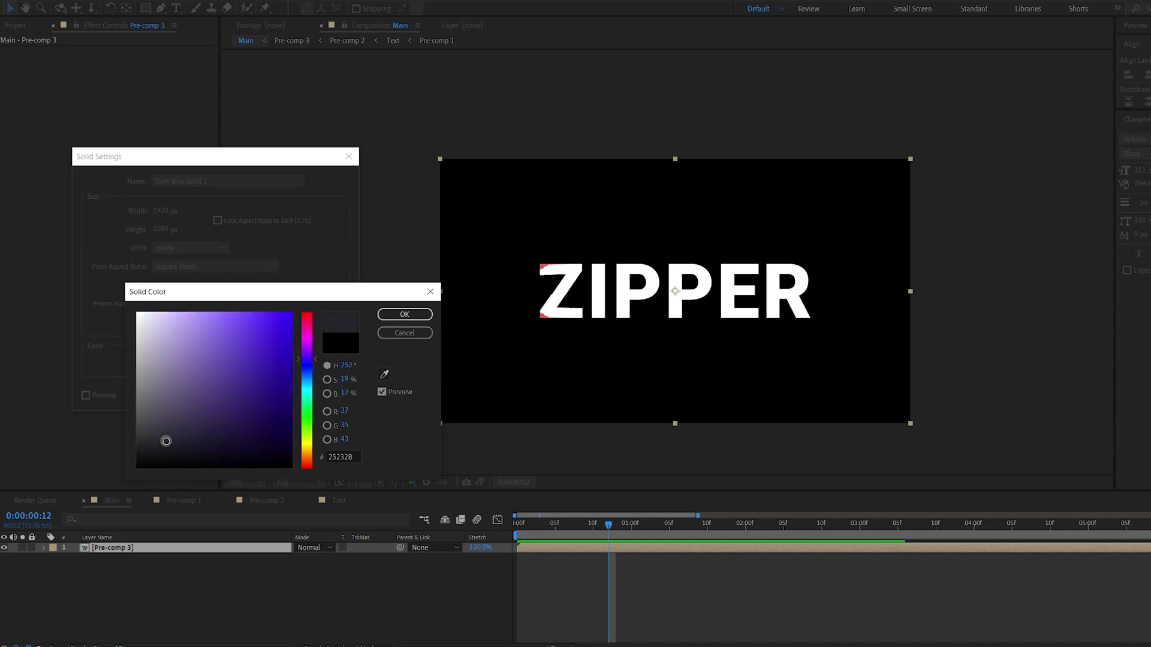
{"action": "left_click", "coordinate": [400, 320]}
{"action": "key", "text": "Return"}
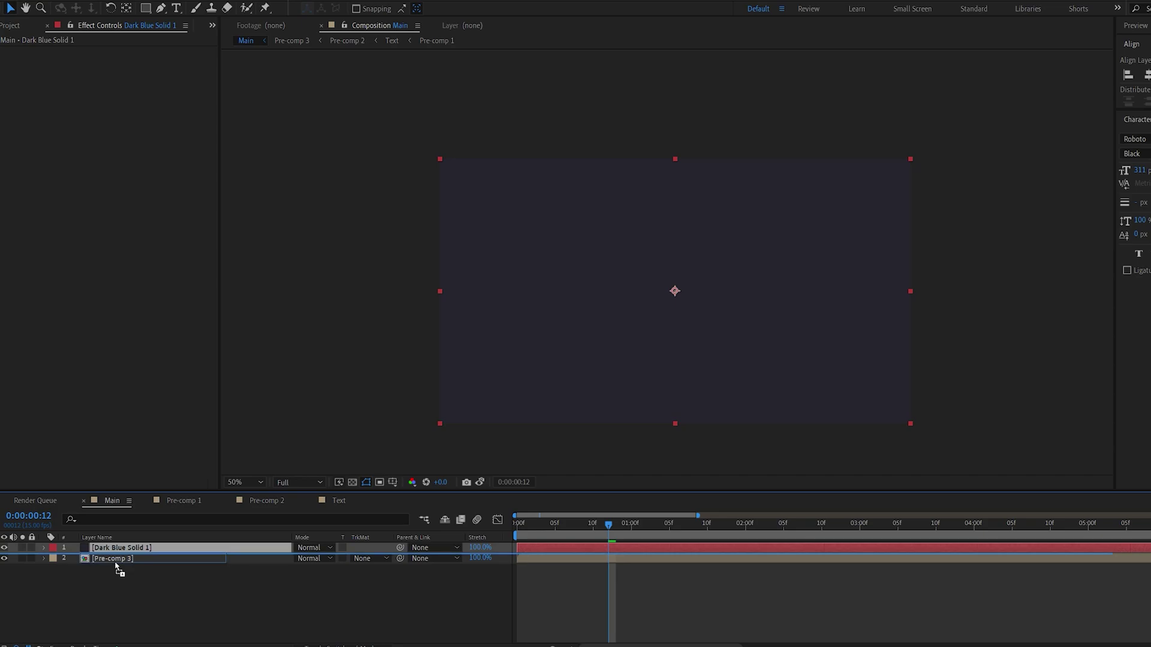
{"action": "left_click", "coordinate": [248, 592]}
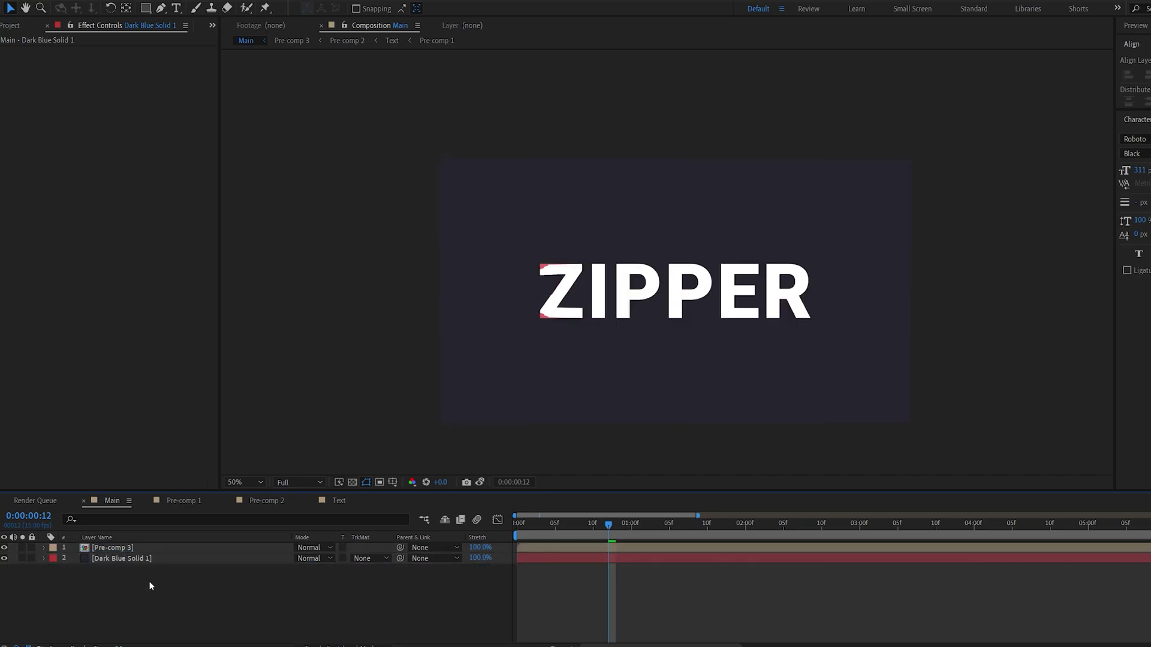
Apply Hue/Saturation to Pre-comp 3 with Master Saturation -36 and Lightness 15
{"action": "left_click", "coordinate": [105, 549]}
{"action": "key", "text": "ctrl+space"}
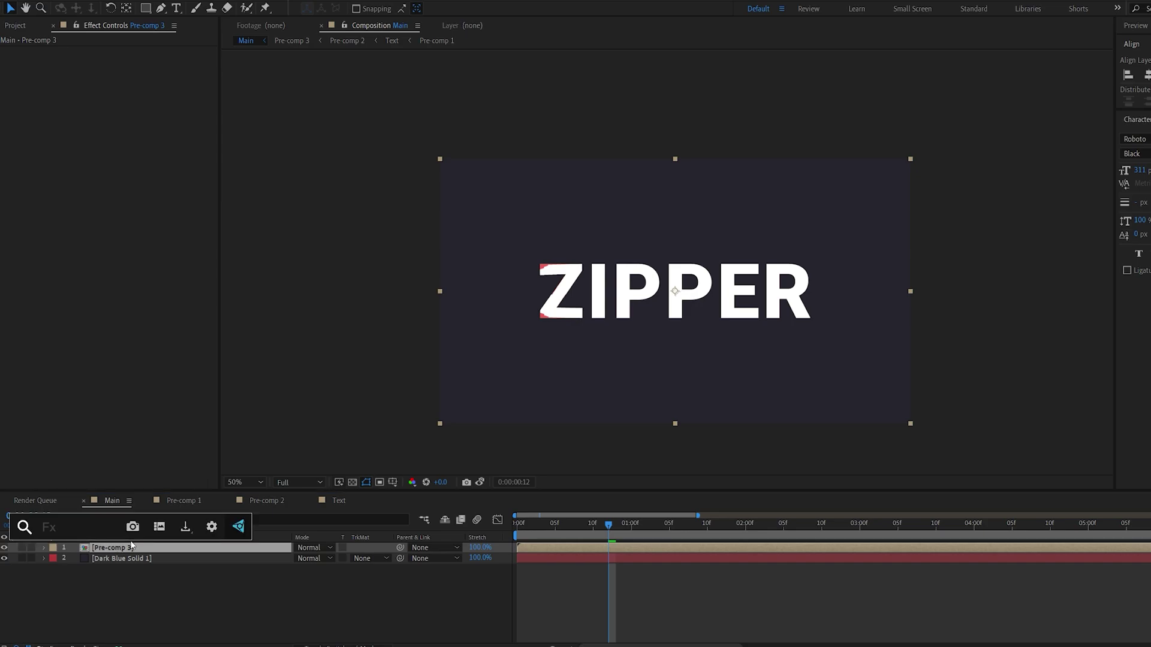
{"action": "type", "text": "hue"}
{"action": "left_click", "coordinate": [91, 535]}
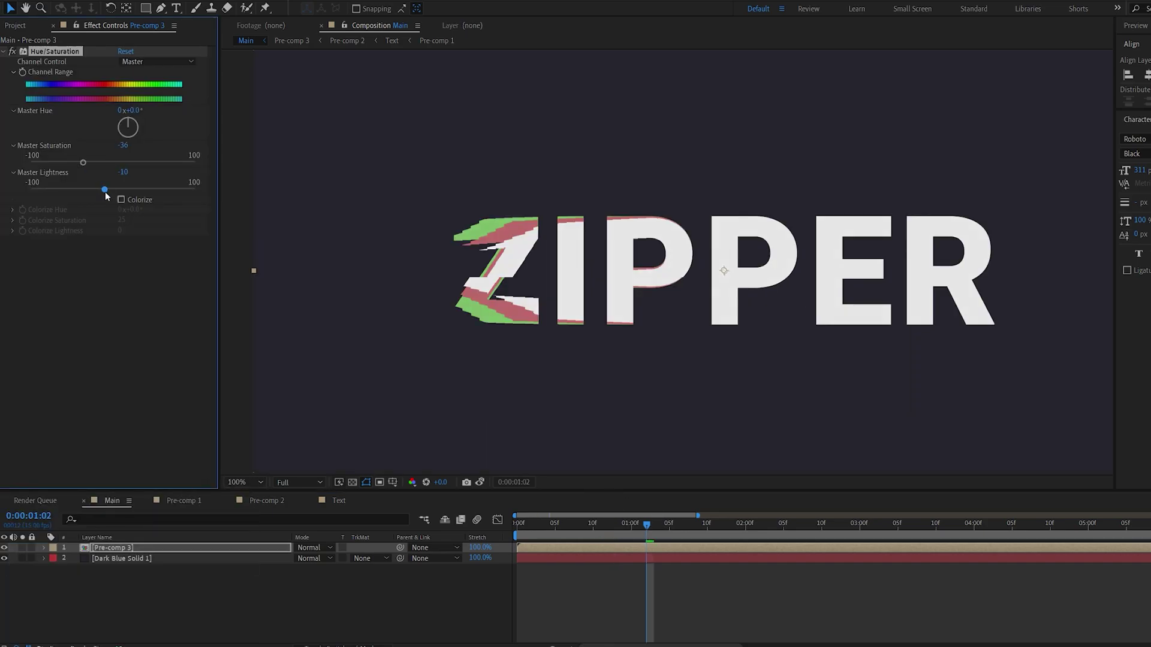
{"action": "left_click_drag", "start_coordinate": [106, 191], "coordinate": [131, 198]}
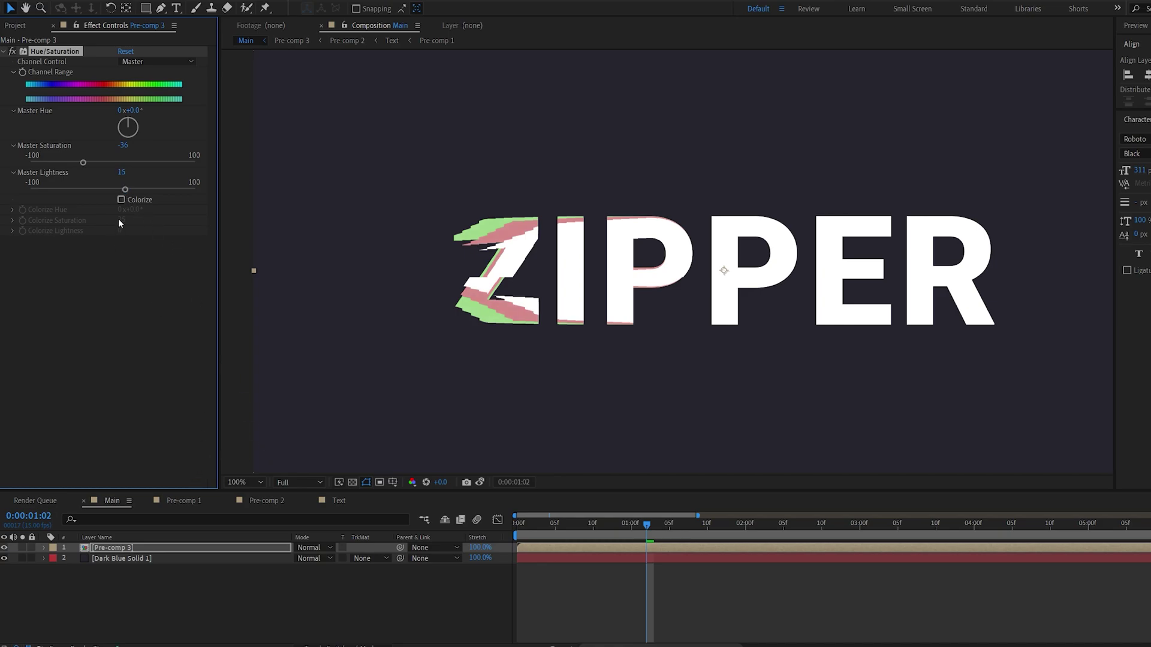
Add a Noise effect with Amount of Noise 10% and preview the first seconds
{"action": "key", "text": "ctrl+space"}
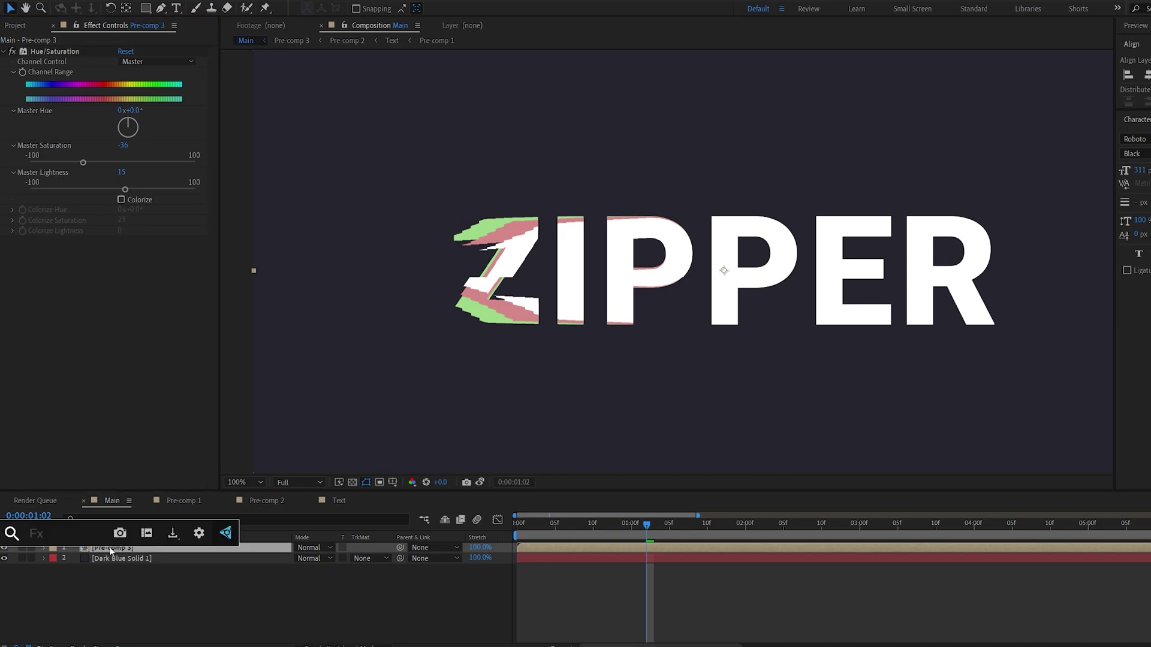
{"action": "type", "text": "noi"}
{"action": "key", "text": "Return"}
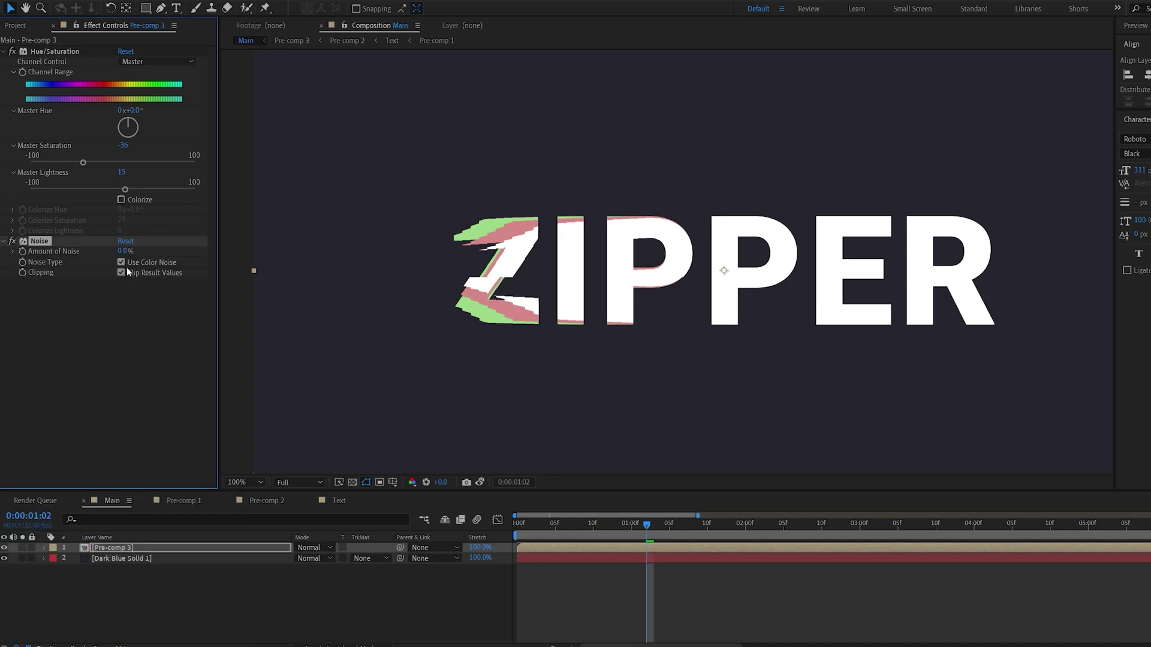
{"action": "left_click", "coordinate": [124, 252]}
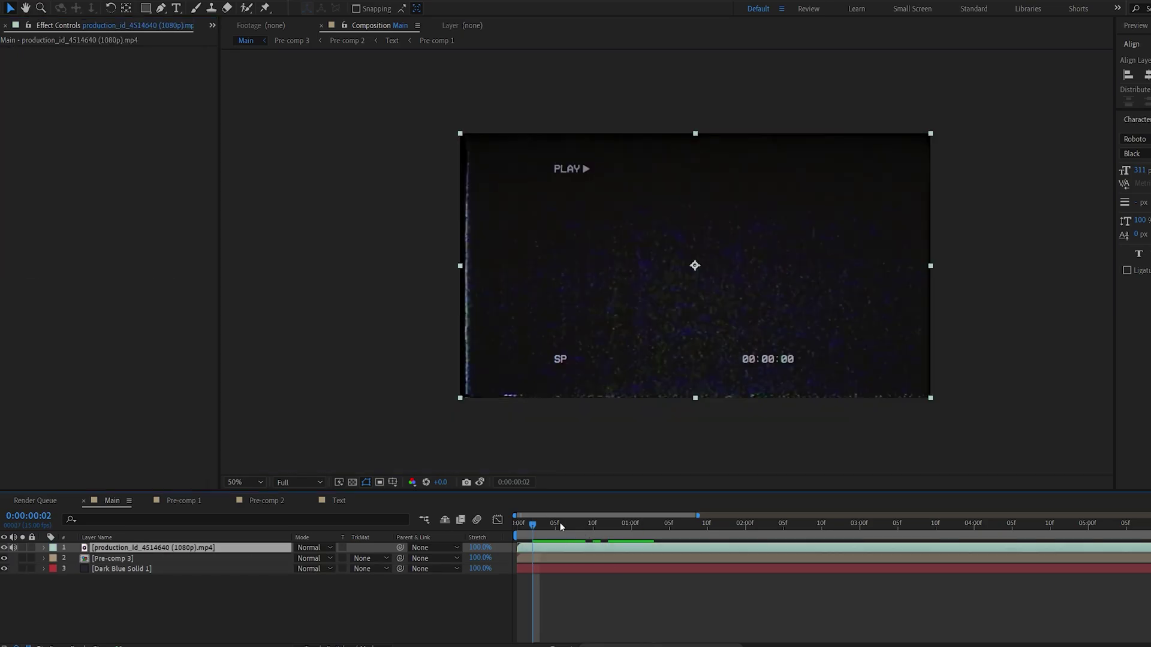
{"action": "left_click_drag", "start_coordinate": [561, 526], "coordinate": [517, 535]}
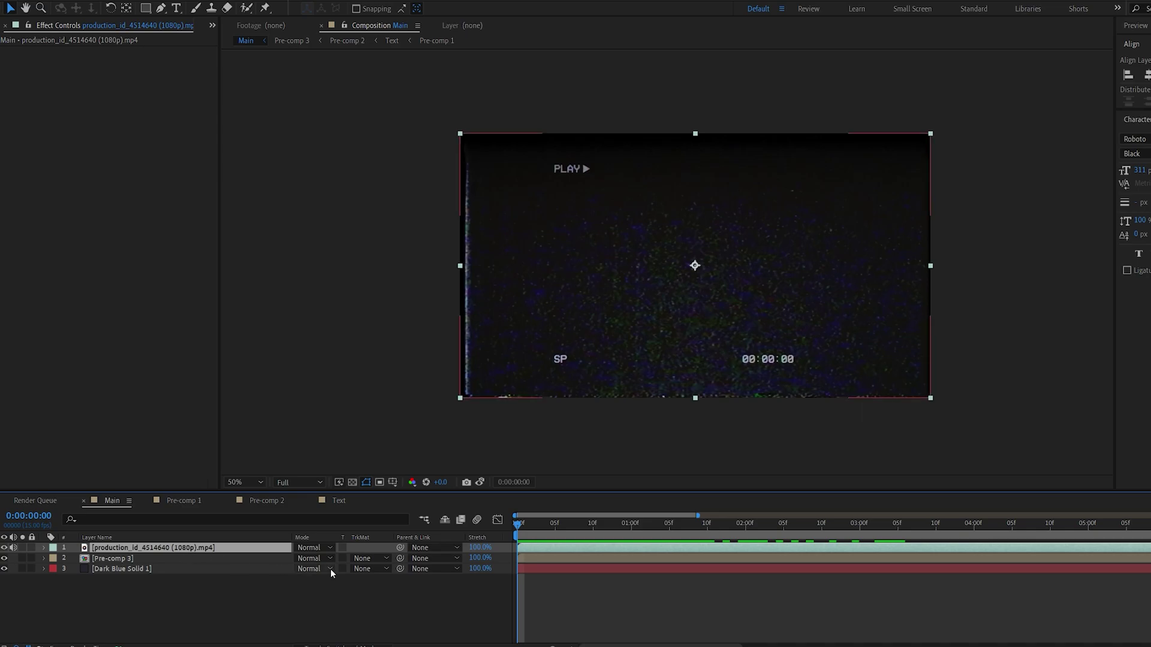
Scale the VHS footage layer to 111% so it fills the frame
{"action": "key", "text": "s"}
{"action": "mouse_move", "coordinate": [314, 558]}
{"action": "left_mouse_down"}
{"action": "mouse_move", "coordinate": [341, 563]}
{"action": "mouse_move", "coordinate": [328, 570]}
{"action": "left_mouse_up"}
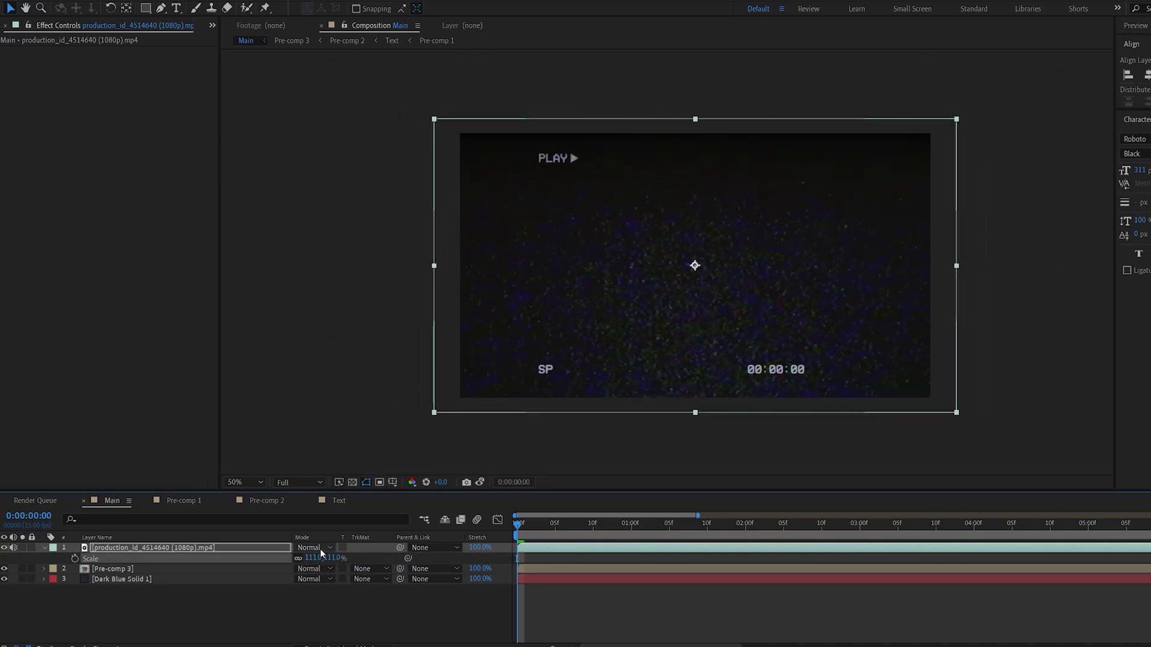
{"action": "left_click", "coordinate": [321, 548]}
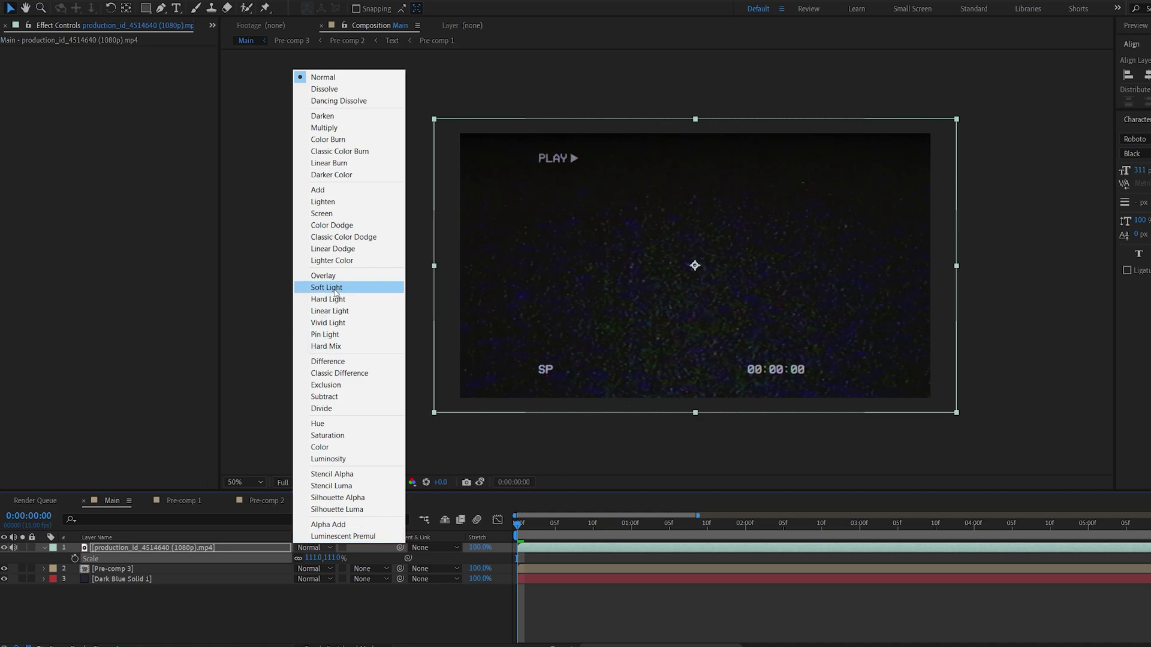